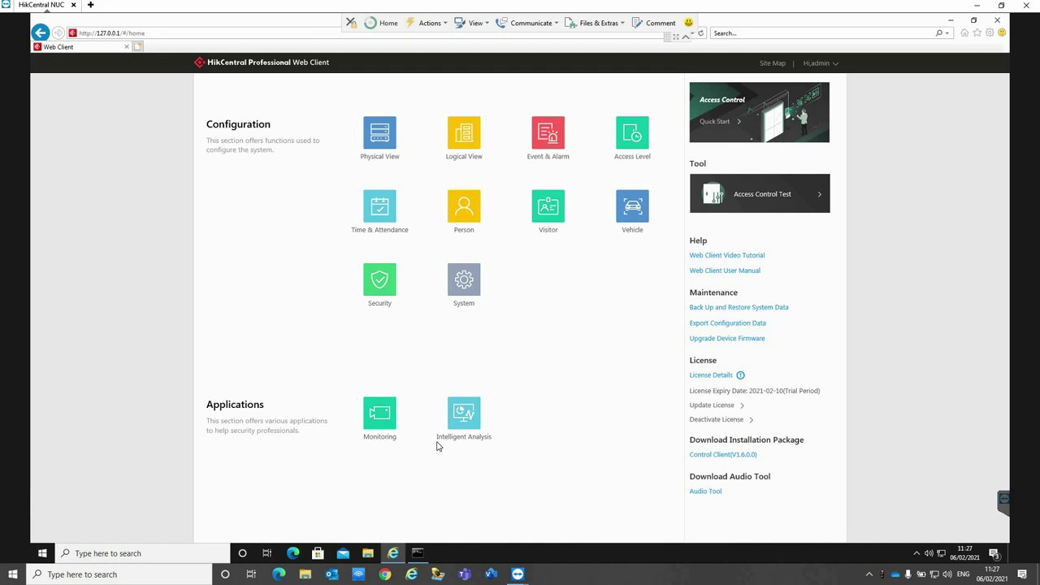
Check the IP Speaker allowance in the licence details.
{"action": "left_click", "coordinate": [701, 376]}
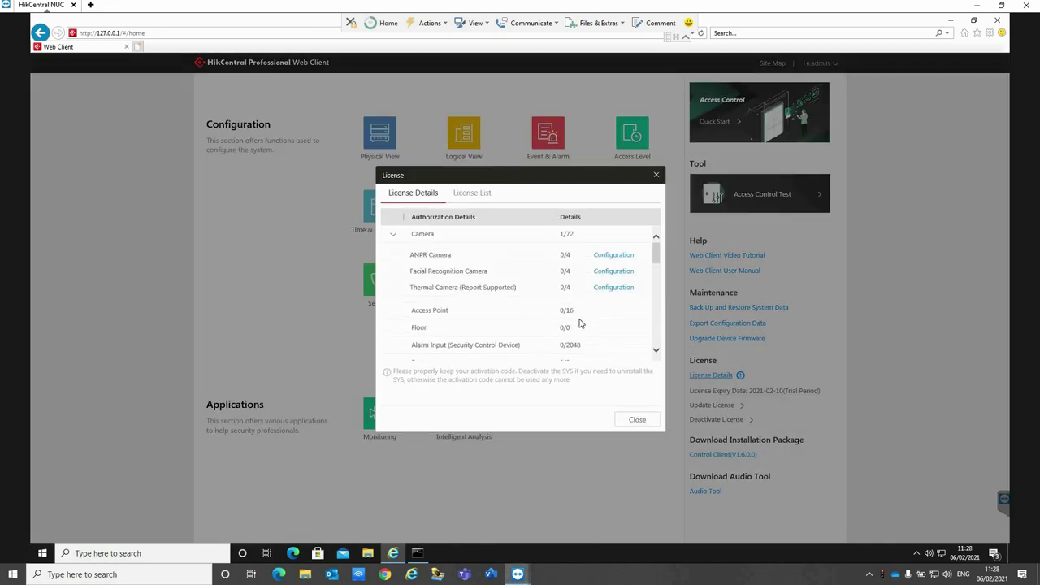
{"action": "scroll", "coordinate": [580, 324], "scroll_direction": "down", "scroll_amount": 2}
{"action": "scroll", "coordinate": [499, 328], "scroll_direction": "down", "scroll_amount": 3}
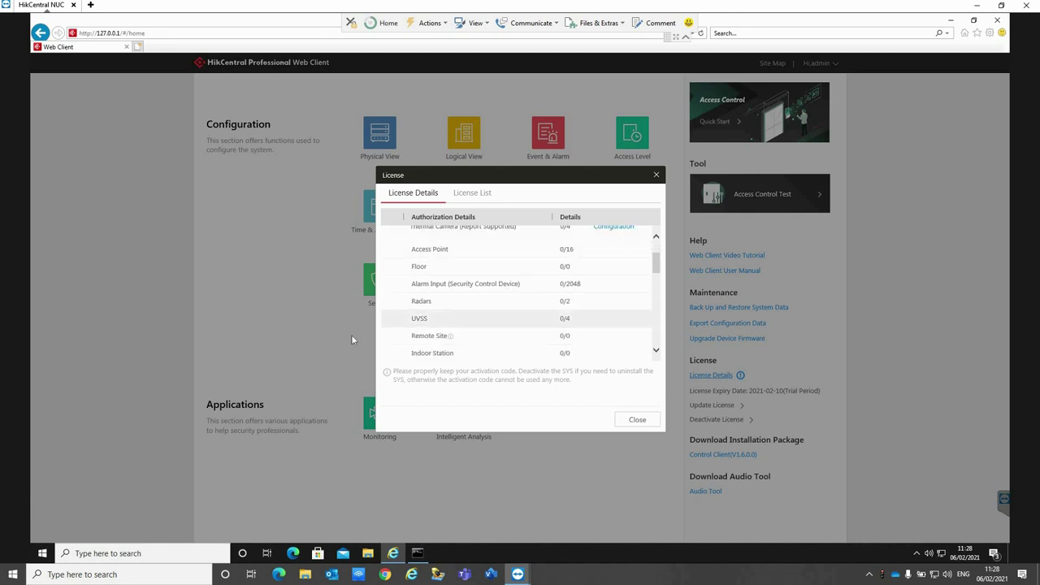
{"action": "scroll", "coordinate": [490, 335], "scroll_direction": "down", "scroll_amount": 2}
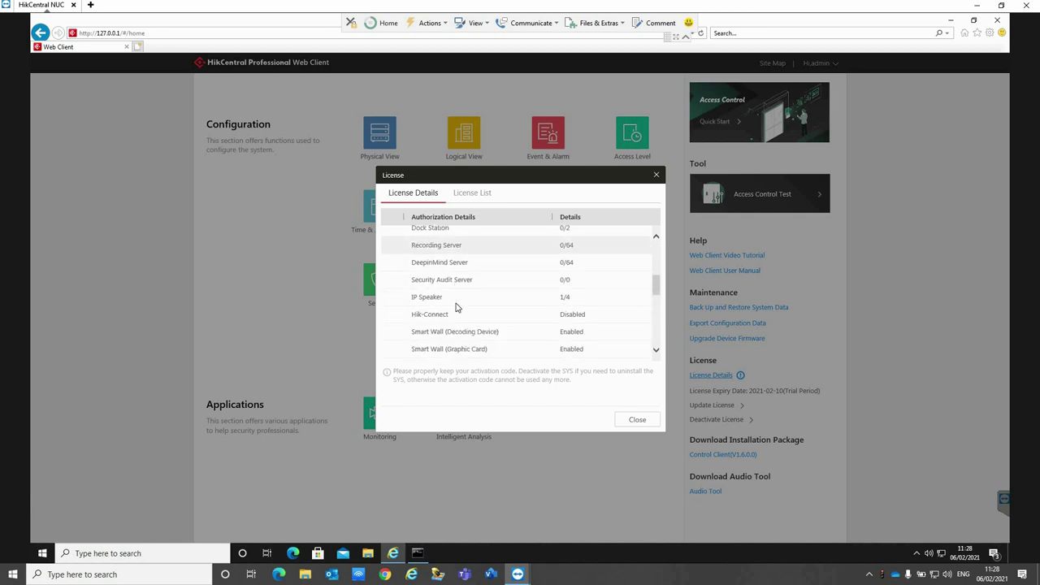
{"action": "double_click", "coordinate": [554, 297]}
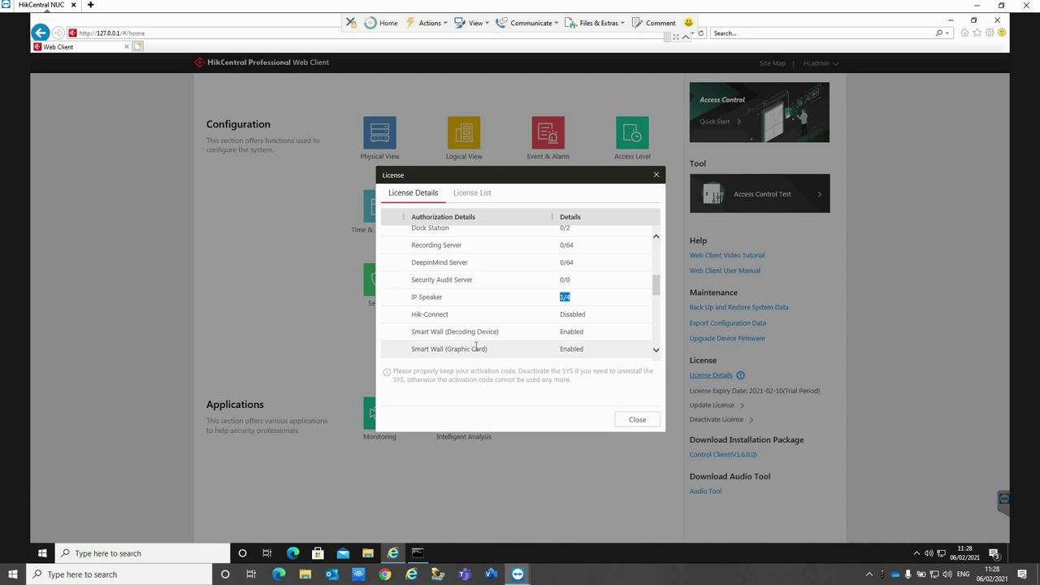
{"action": "left_click", "coordinate": [579, 445]}
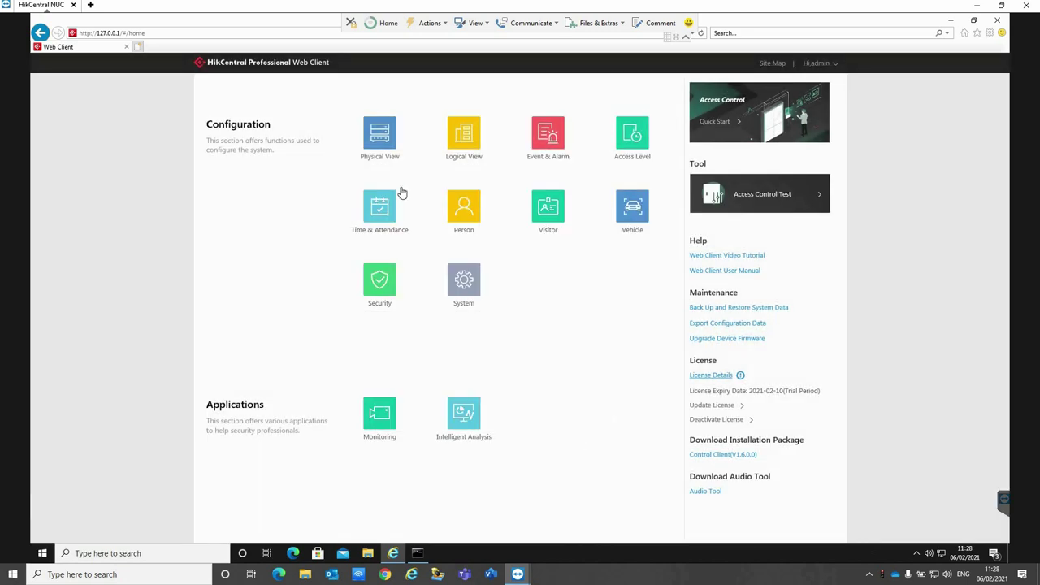
Upload the local audio file ipspeakertest2.mp3 to the IP speaker audio files in the Physical View.
{"action": "left_click", "coordinate": [385, 147]}
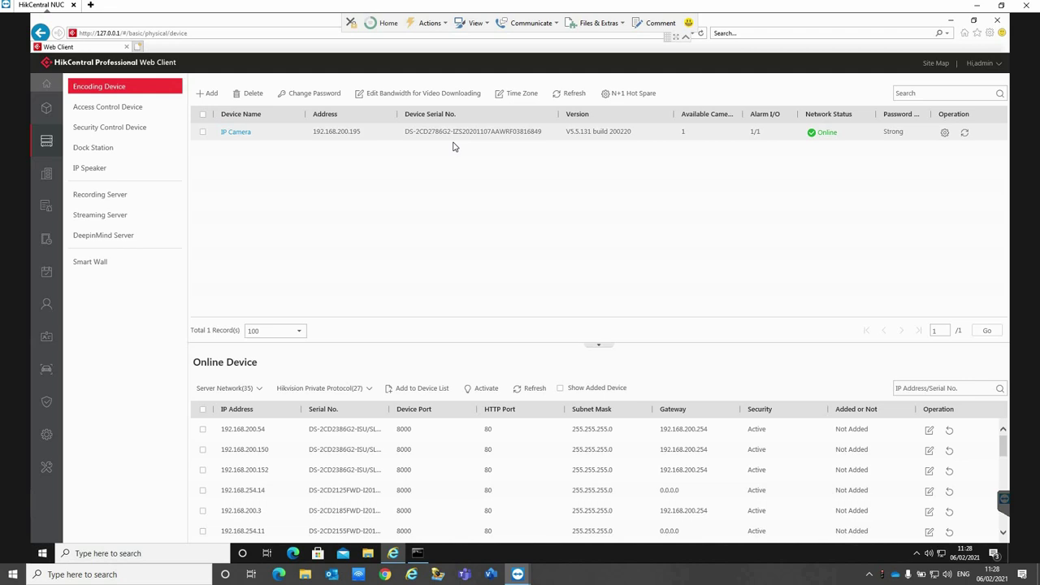
{"action": "left_click", "coordinate": [86, 172]}
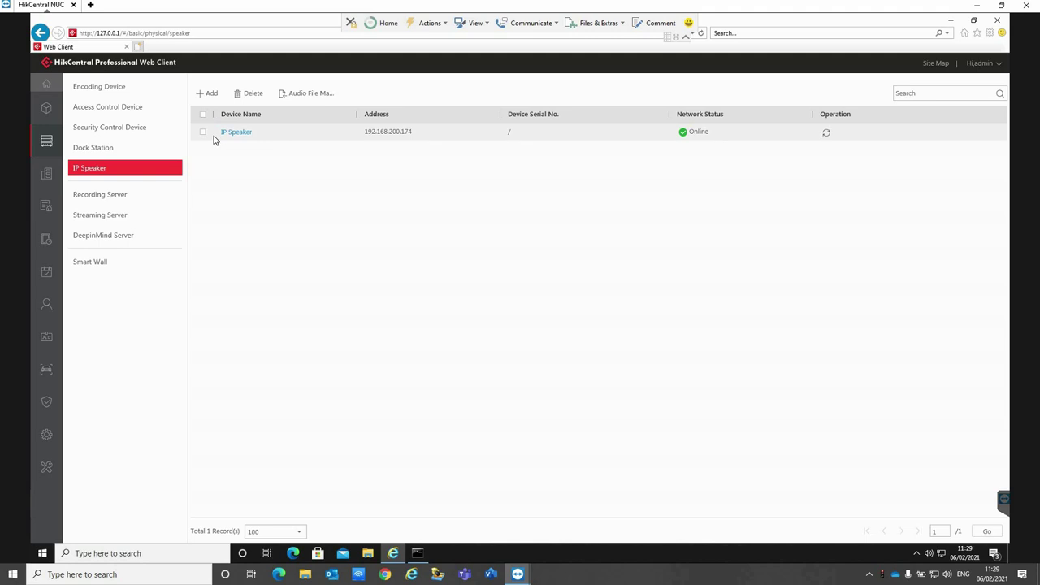
{"action": "left_click", "coordinate": [299, 98]}
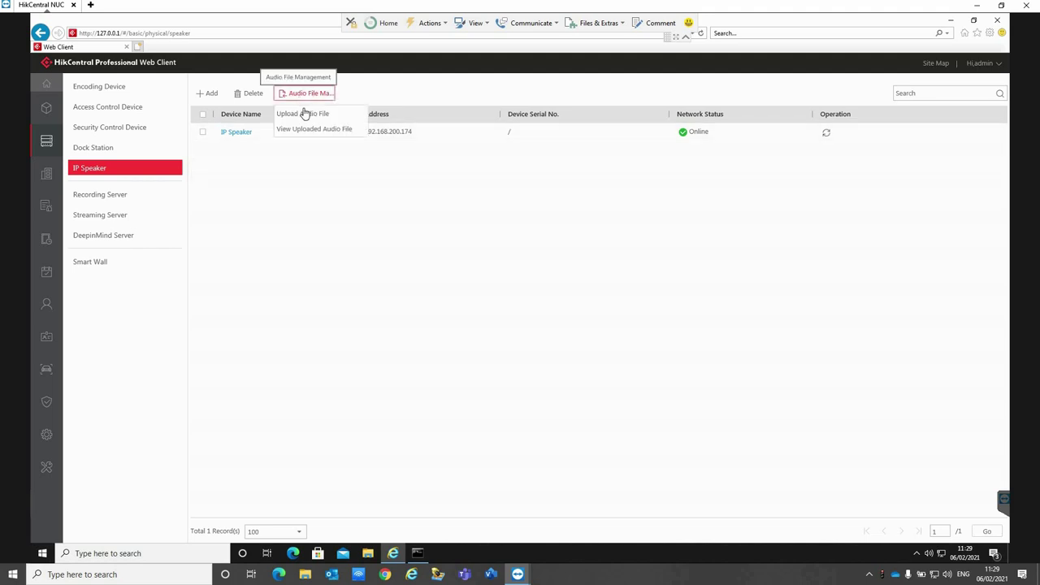
{"action": "left_click", "coordinate": [303, 115]}
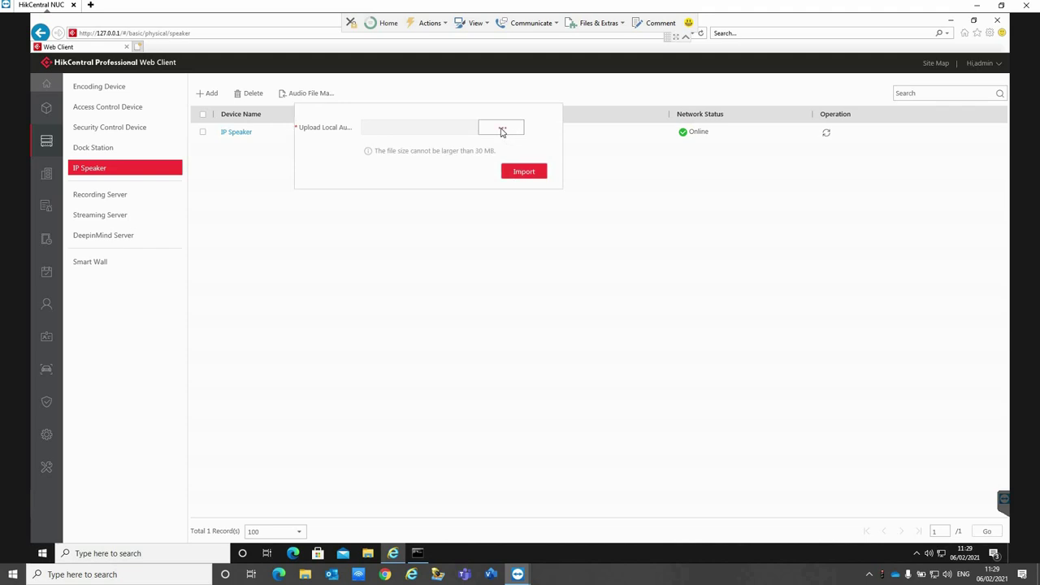
{"action": "left_click", "coordinate": [501, 131]}
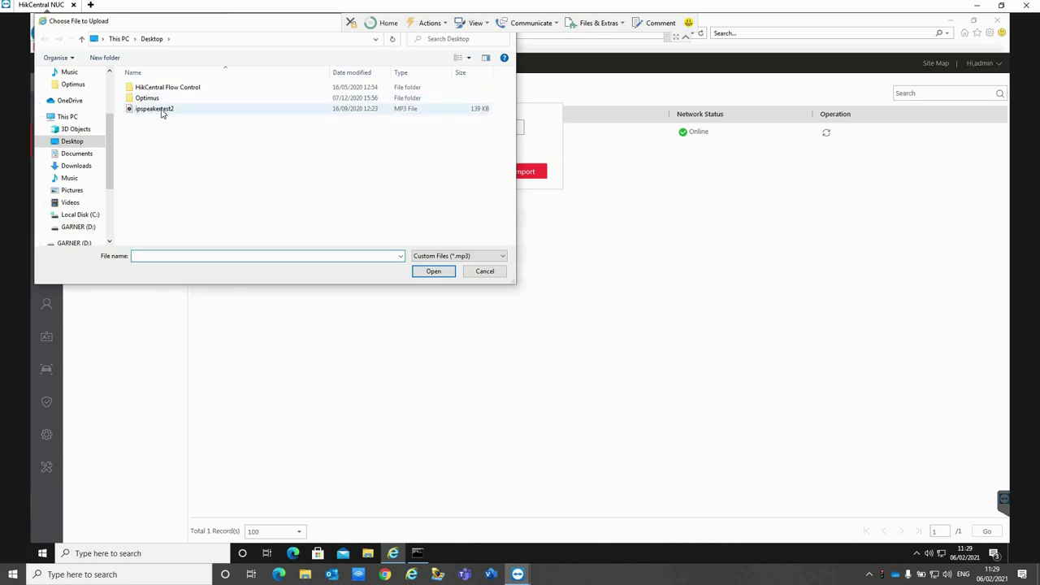
{"action": "left_click", "coordinate": [163, 111]}
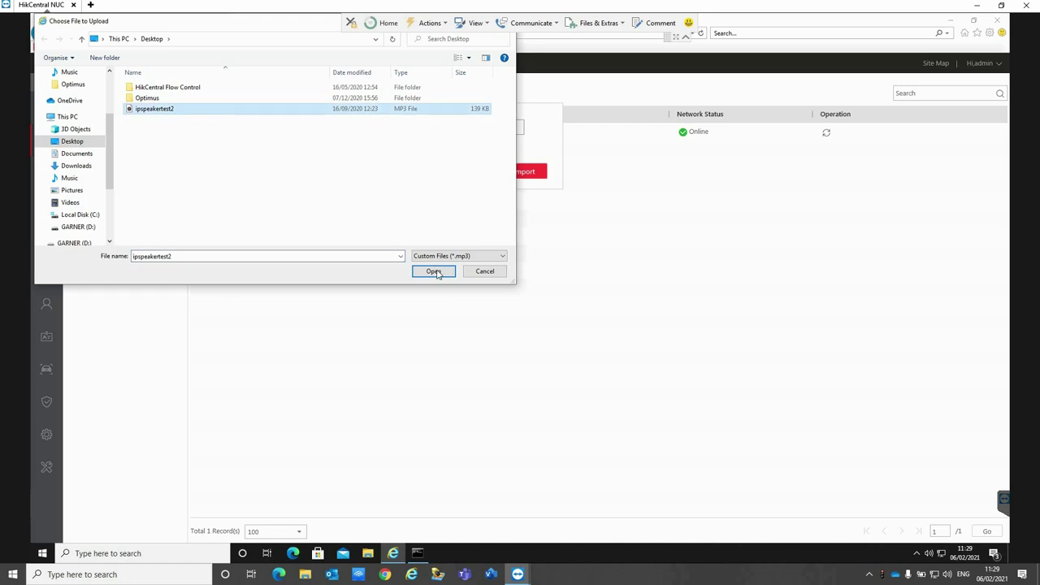
{"action": "left_click", "coordinate": [435, 271]}
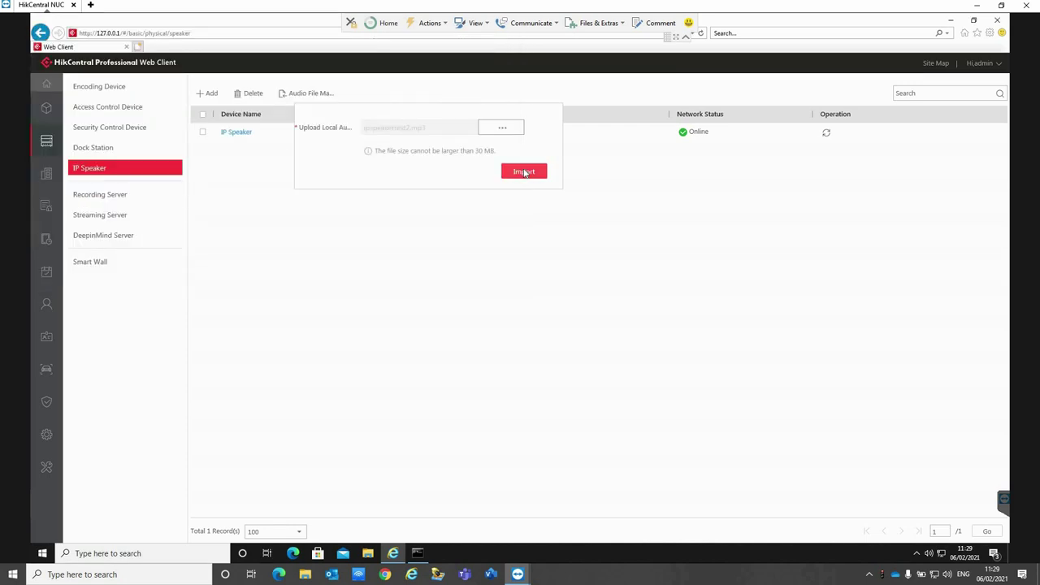
{"action": "left_click", "coordinate": [524, 172]}
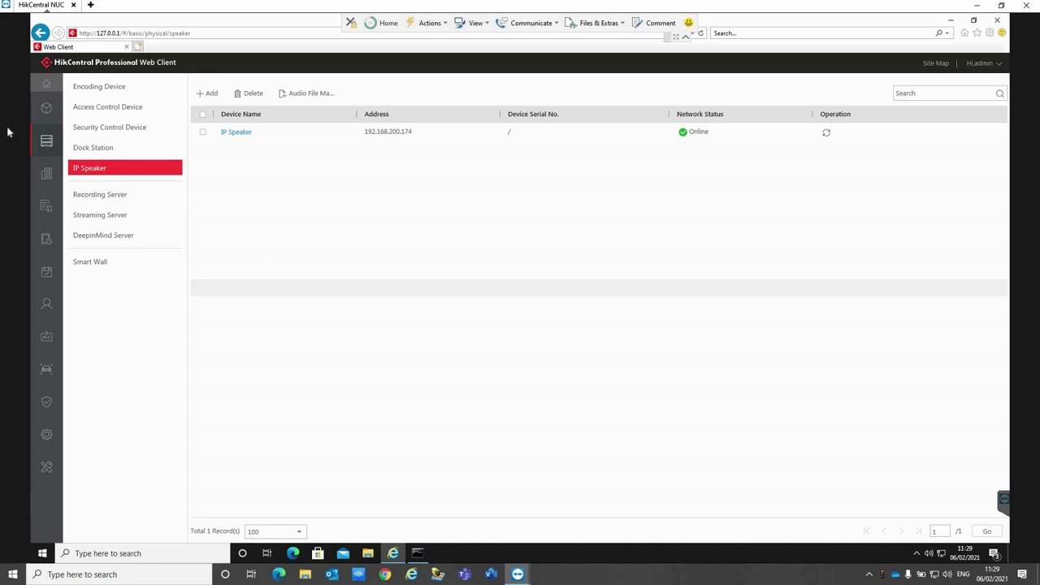
{"action": "left_click", "coordinate": [46, 84]}
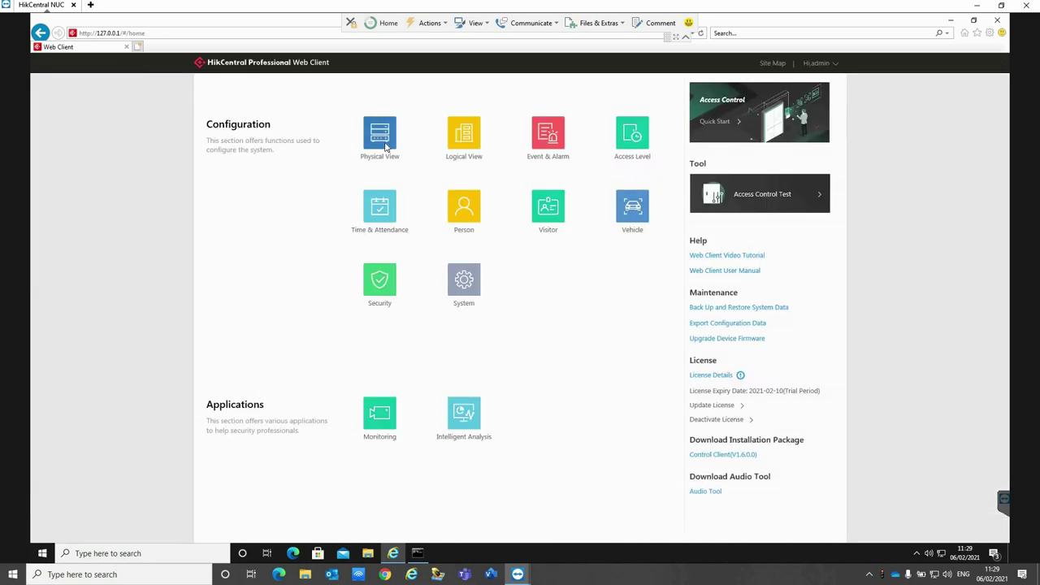
{"action": "left_click", "coordinate": [386, 147]}
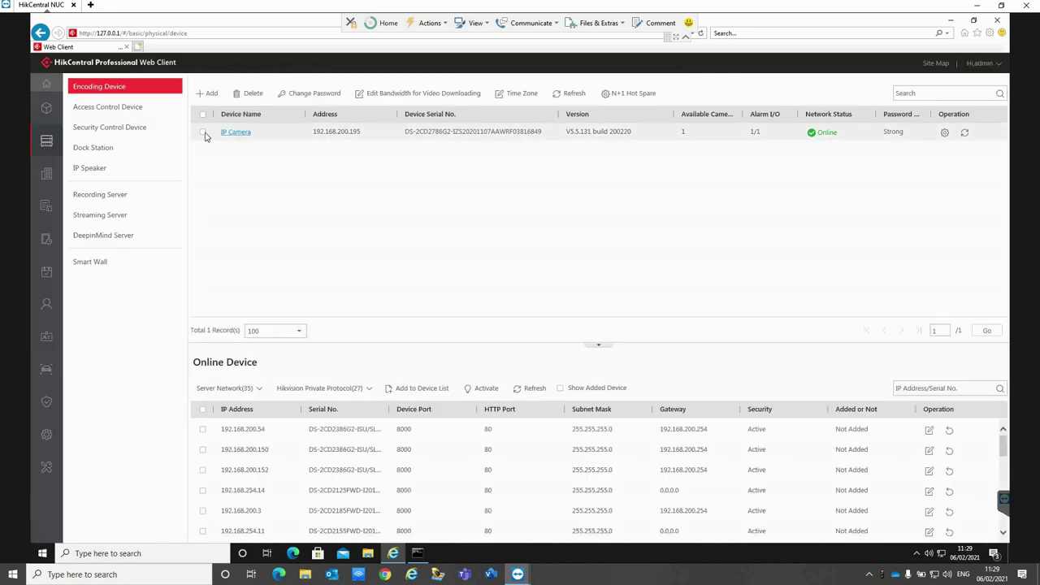
{"action": "left_click", "coordinate": [238, 135]}
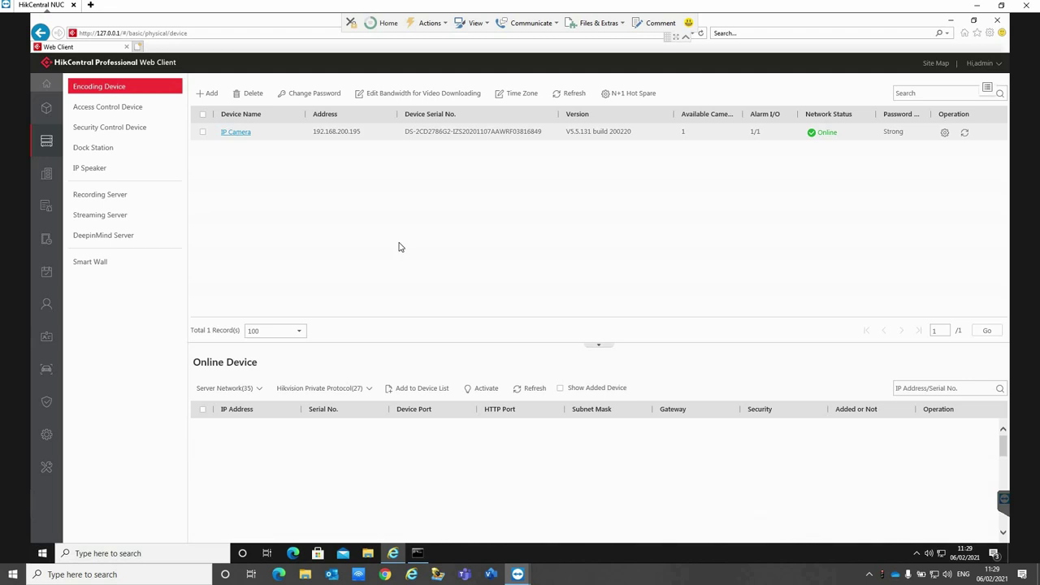
{"action": "scroll", "coordinate": [397, 256], "scroll_direction": "down", "scroll_amount": 2}
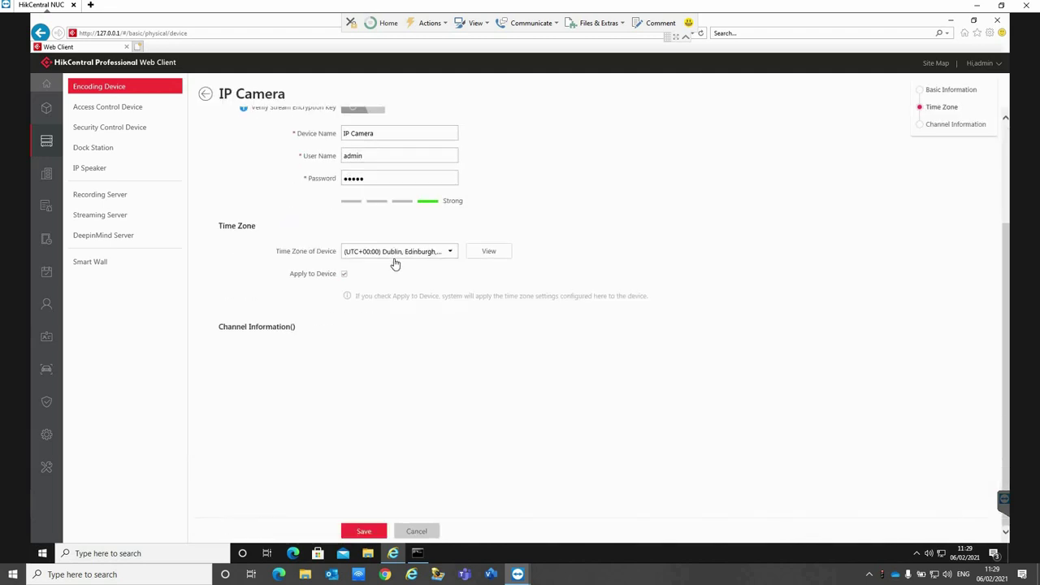
{"action": "scroll", "coordinate": [231, 103], "scroll_direction": "up", "scroll_amount": 2}
{"action": "left_click", "coordinate": [205, 96]}
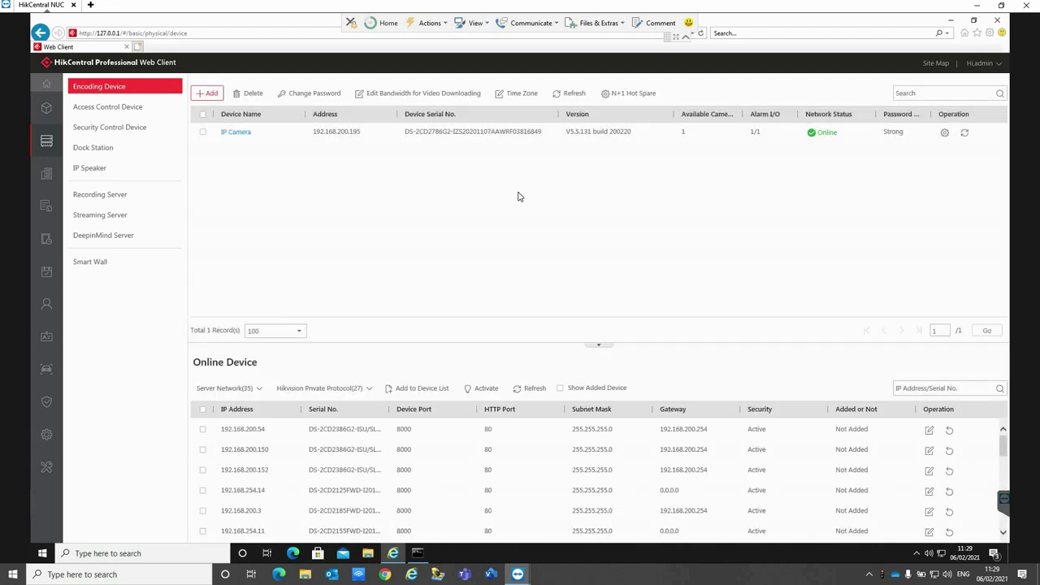
Review the basic information of the IP Speaker device in the Physical View.
{"action": "left_click", "coordinate": [124, 168]}
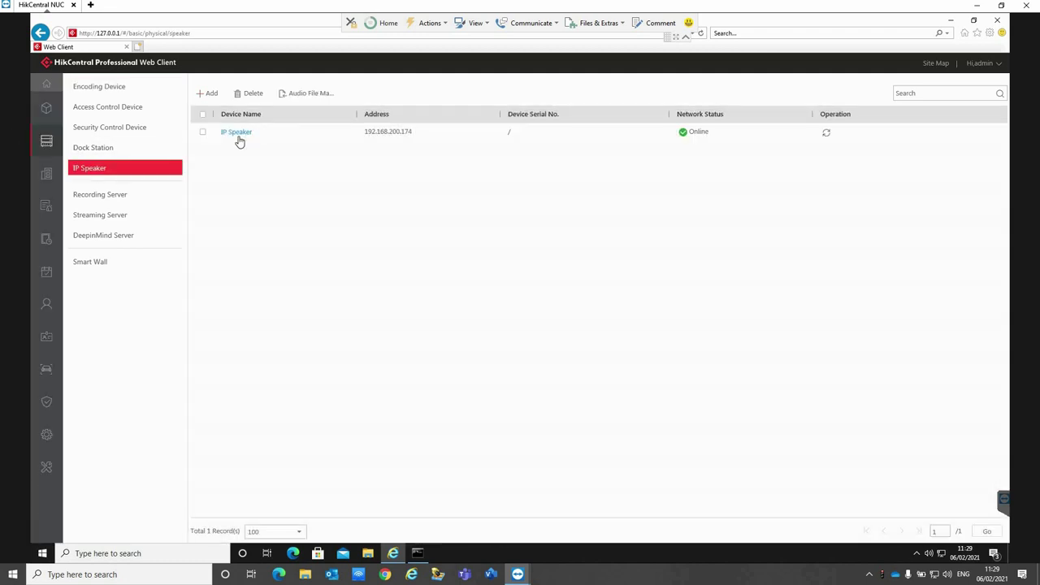
{"action": "left_click", "coordinate": [237, 133]}
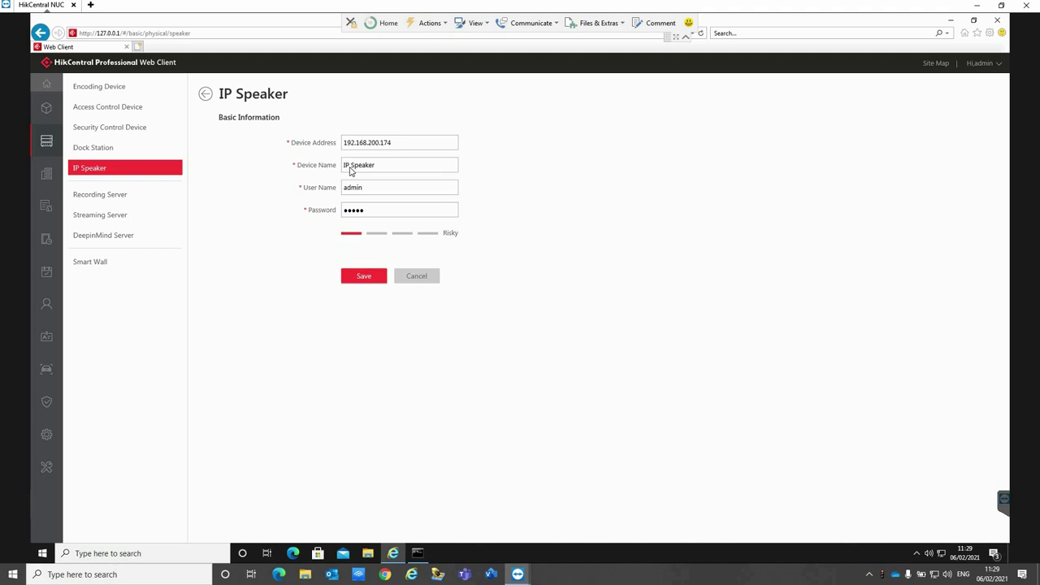
{"action": "left_click", "coordinate": [207, 95]}
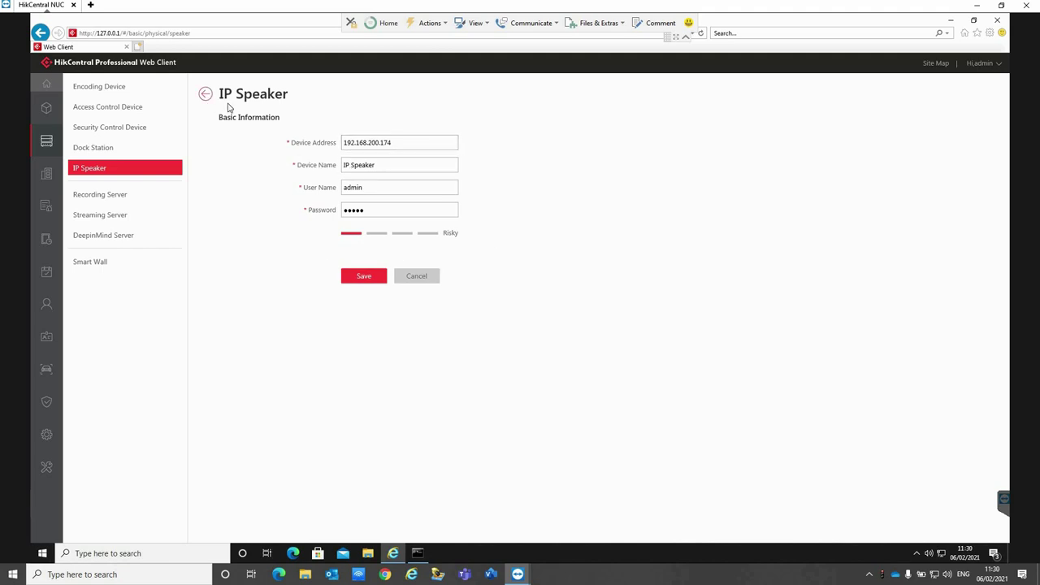
Open the settings of IP Speaker_IP Speaker in the Logical View and review its volume and audio plan sections.
{"action": "left_click", "coordinate": [63, 182]}
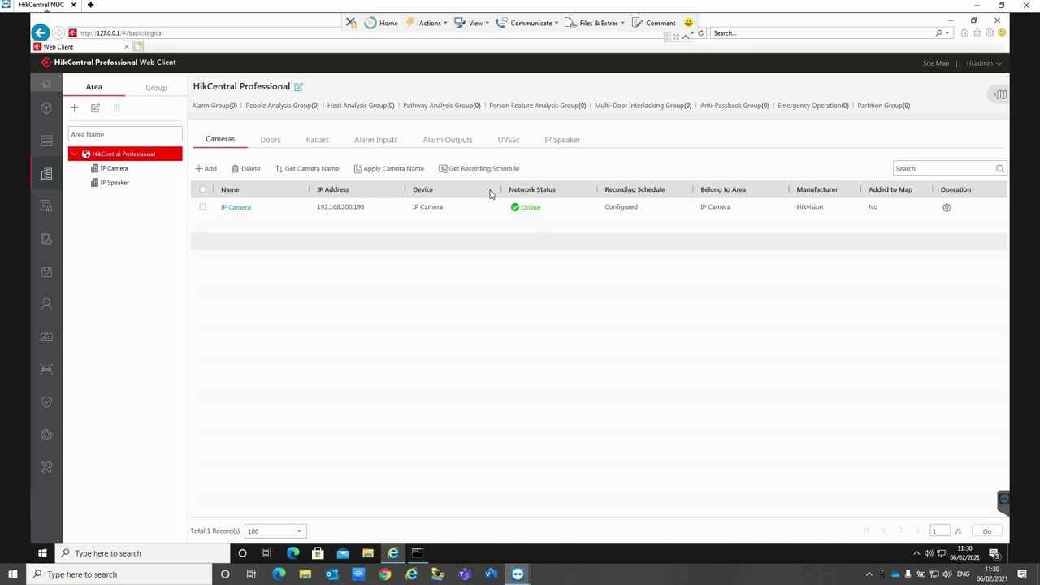
{"action": "left_click", "coordinate": [549, 145]}
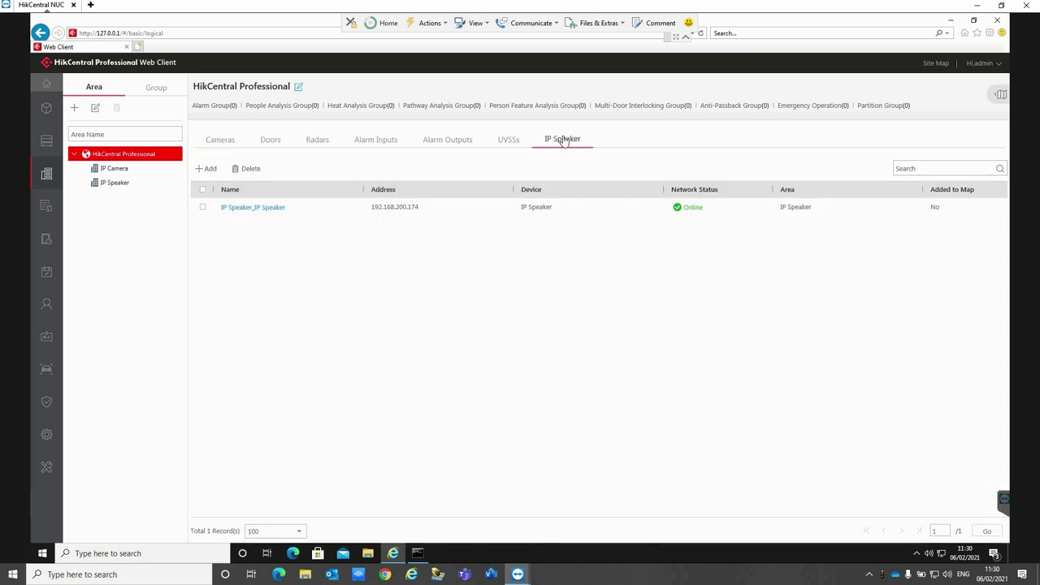
{"action": "left_click", "coordinate": [252, 208]}
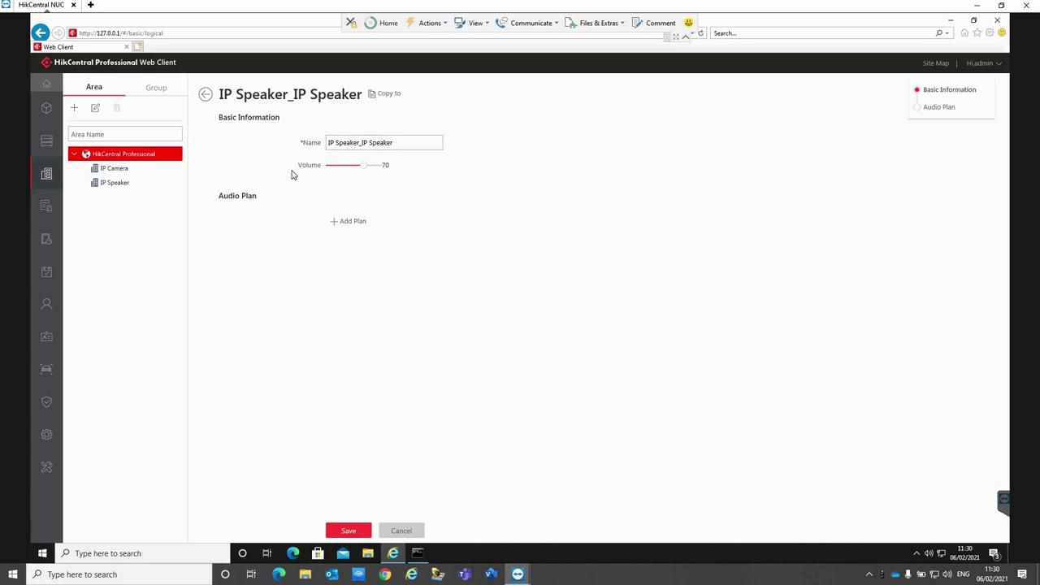
{"action": "double_click", "coordinate": [344, 181]}
{"action": "left_click_drag", "start_coordinate": [345, 181], "coordinate": [378, 186]}
{"action": "left_click", "coordinate": [249, 206]}
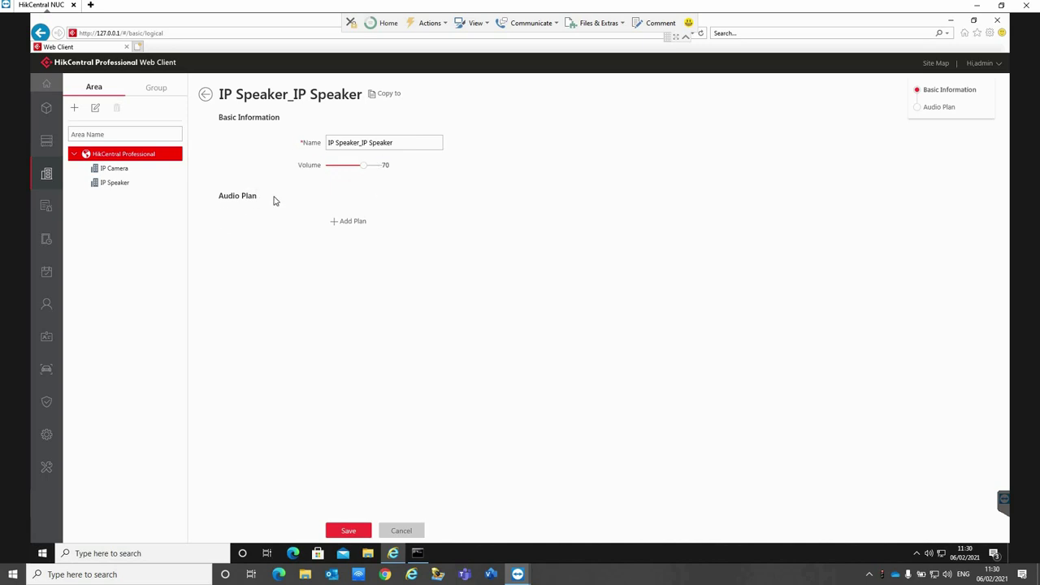
{"action": "triple_click", "coordinate": [227, 195]}
Start a new audio plan for the speaker and name it Dynamic CCTV.
{"action": "left_click", "coordinate": [356, 225]}
{"action": "left_click", "coordinate": [437, 254]}
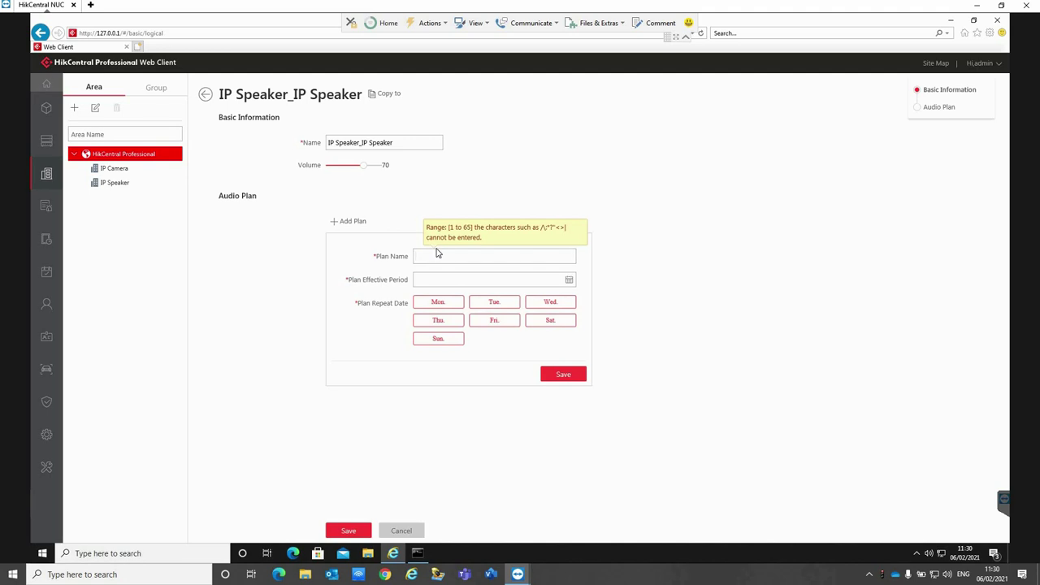
{"action": "left_click", "coordinate": [437, 253]}
{"action": "type", "text": "Dynamic CCTV"}
Set the plan's effective period to 2021/02/06-2021/02/28 and save the plan.
{"action": "left_click", "coordinate": [571, 289]}
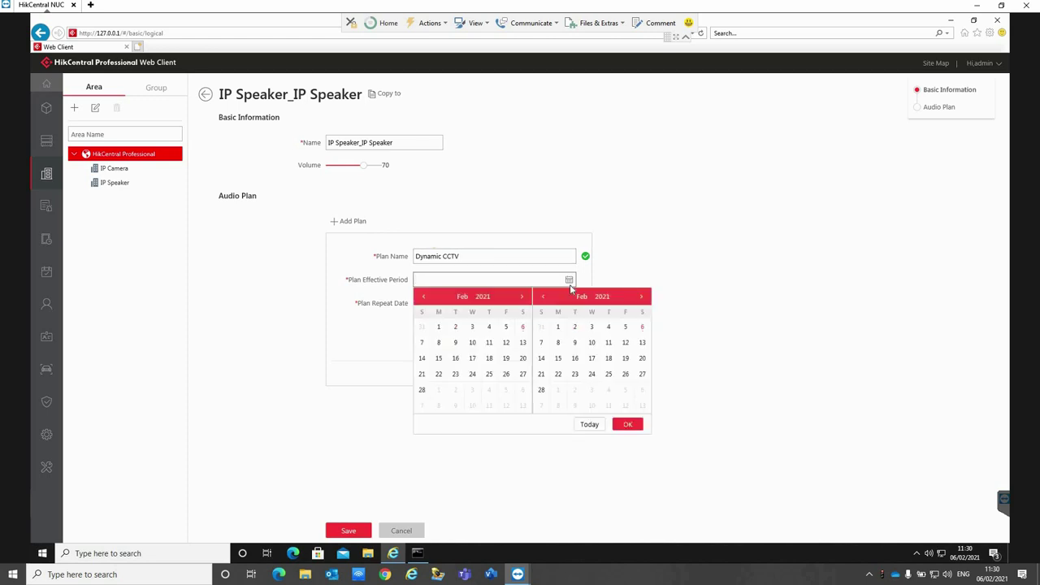
{"action": "left_click", "coordinate": [523, 330]}
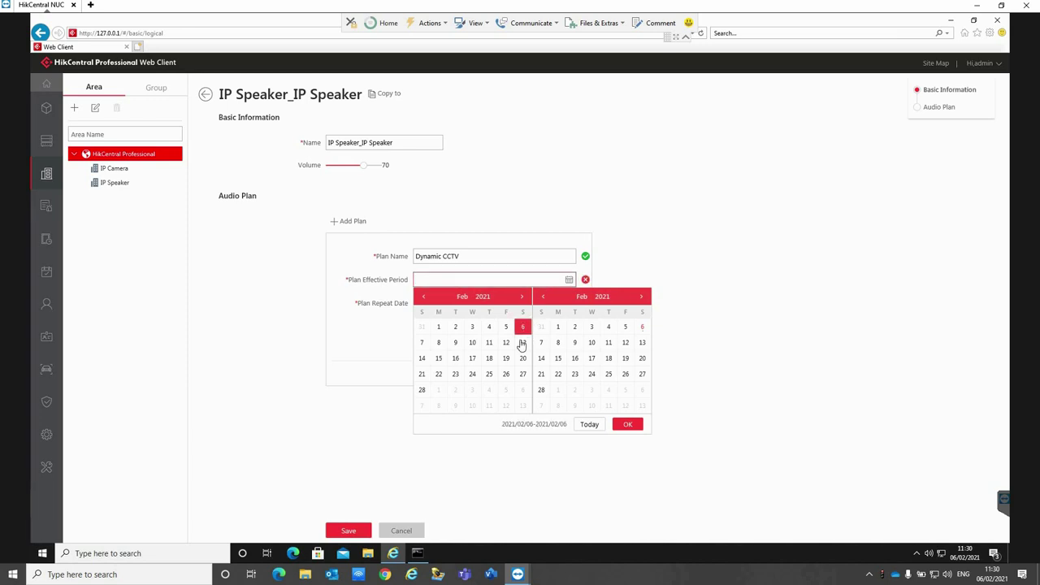
{"action": "left_click", "coordinate": [541, 391]}
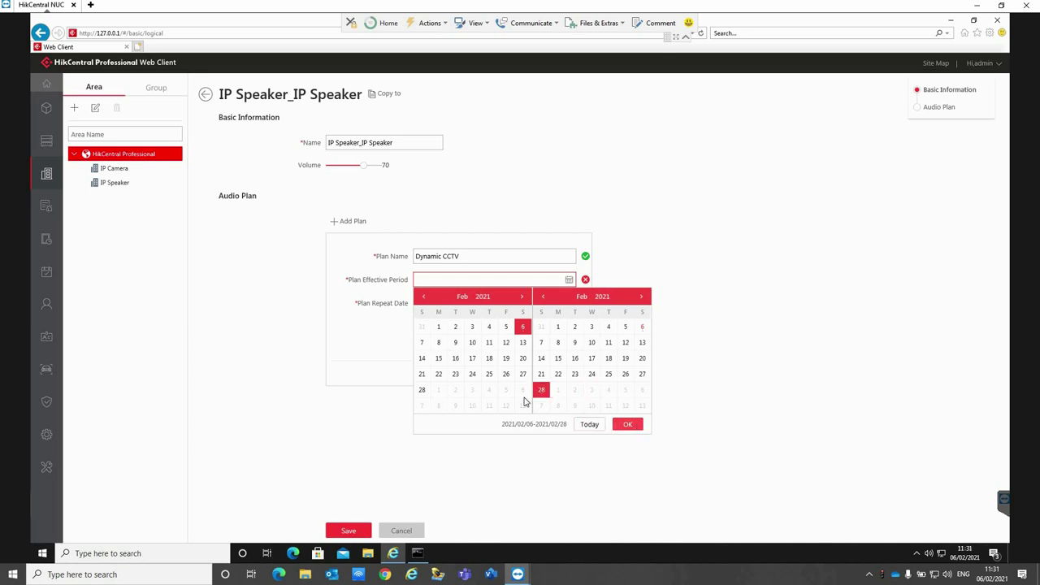
{"action": "left_click", "coordinate": [627, 425]}
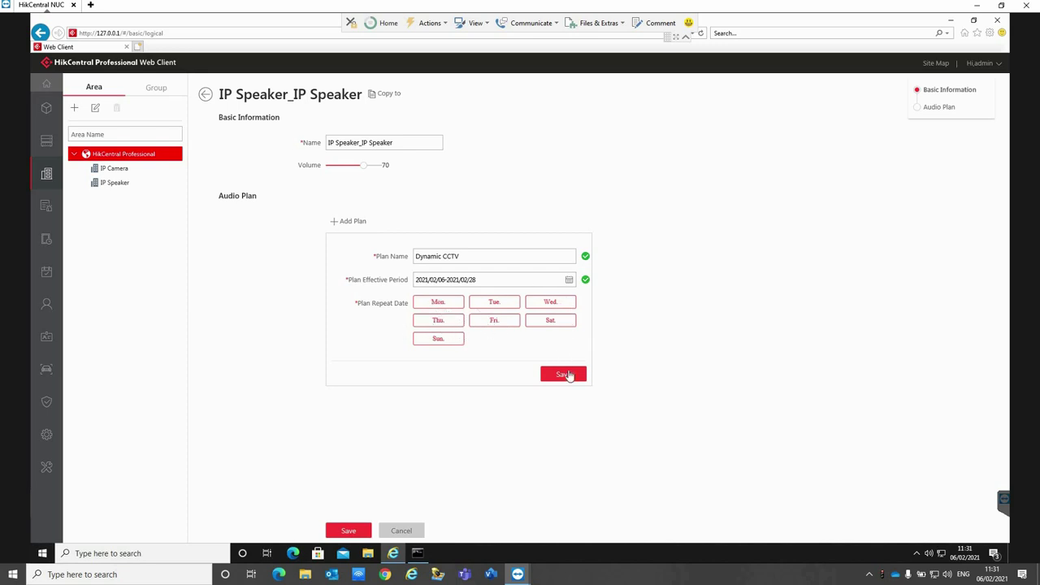
{"action": "left_click", "coordinate": [569, 375]}
{"action": "left_click", "coordinate": [565, 375]}
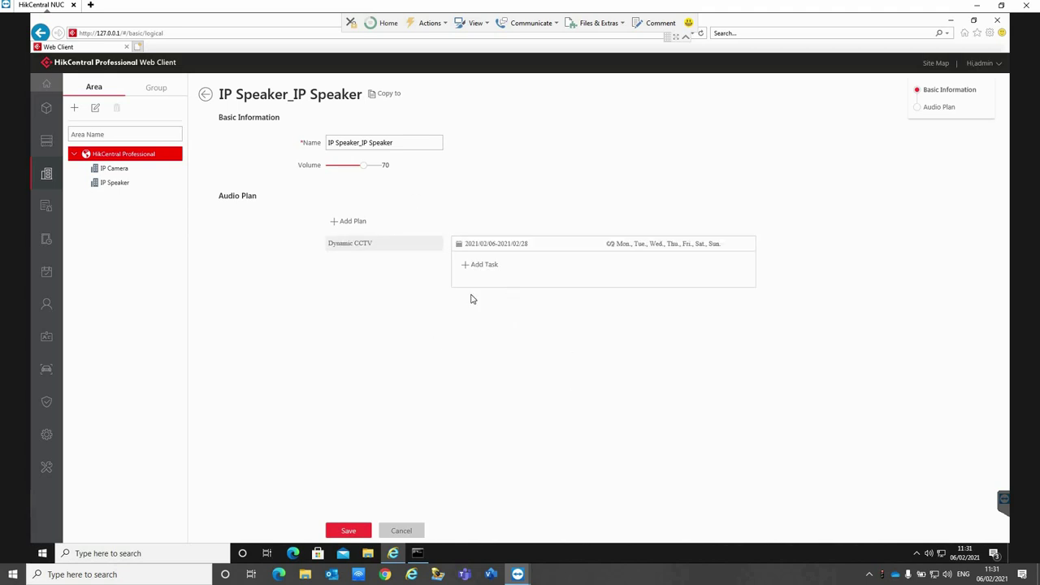
Add a task named Test Audio to the Dynamic CCTV plan with a plan start time of 11:32:00.
{"action": "left_click", "coordinate": [374, 244]}
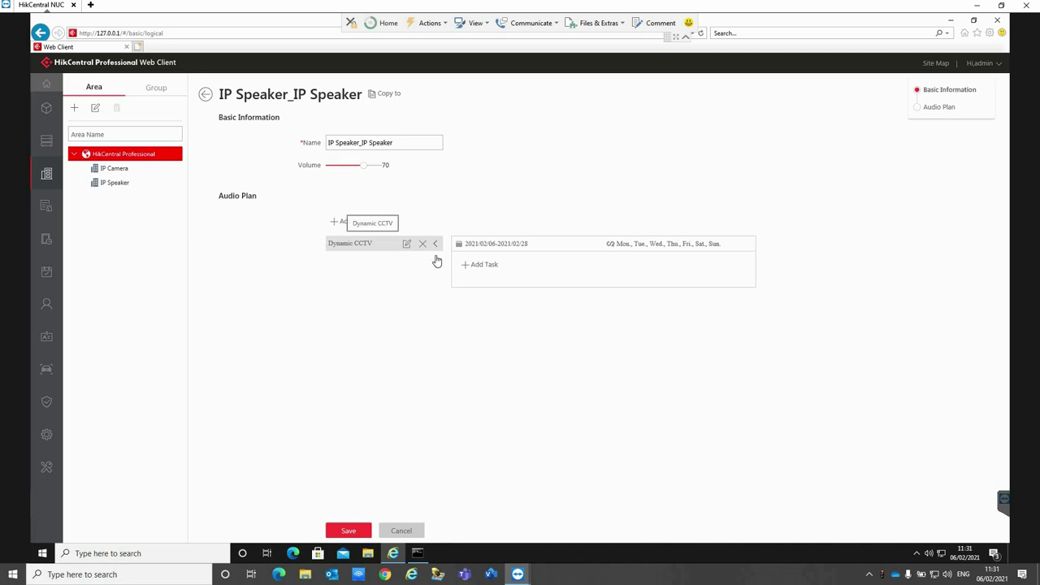
{"action": "left_click", "coordinate": [492, 271]}
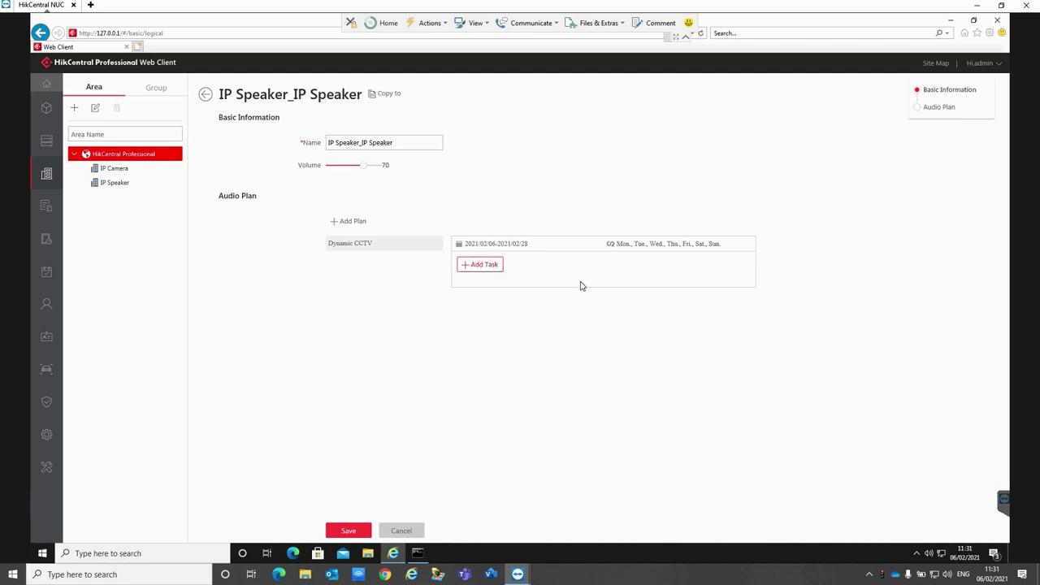
{"action": "left_click", "coordinate": [585, 304]}
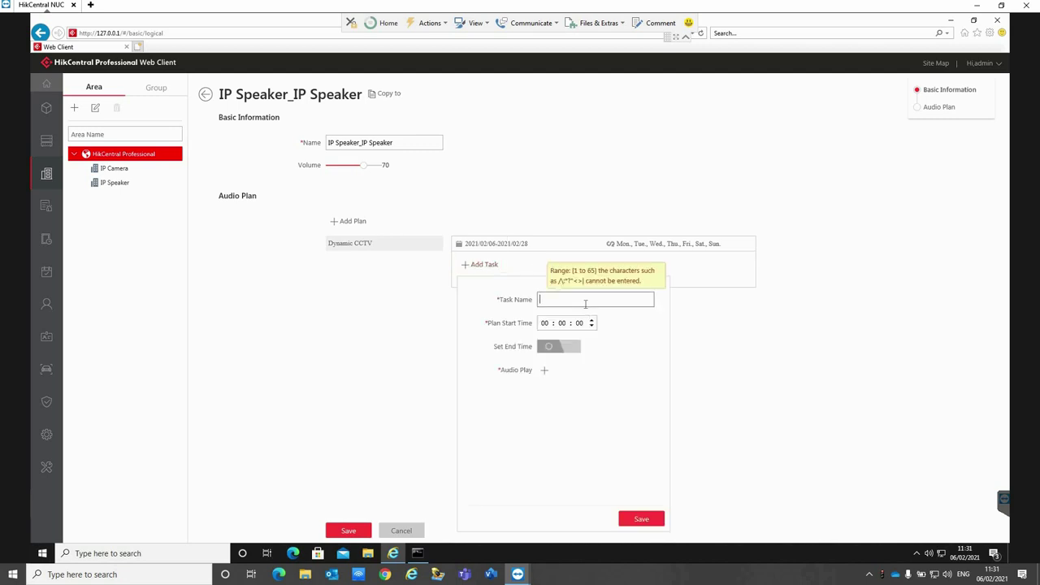
{"action": "type", "text": "Test Audio"}
{"action": "left_click", "coordinate": [542, 324]}
{"action": "type", "text": "11"}
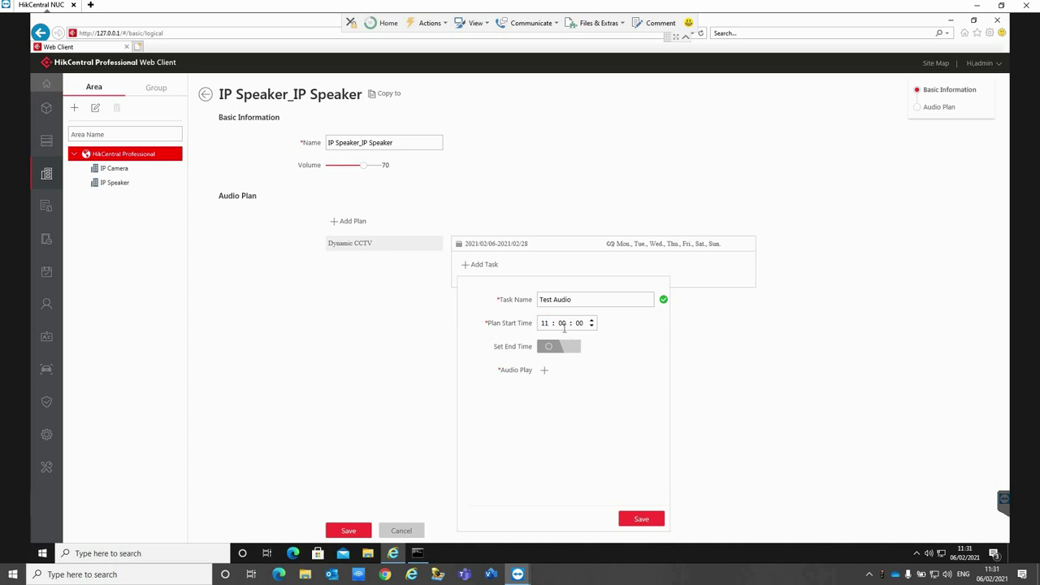
{"action": "left_click", "coordinate": [561, 324]}
{"action": "type", "text": "32"}
Assign ipspeakertest2.mp3 as the task's audio, then save the task and the speaker settings.
{"action": "left_click", "coordinate": [542, 370]}
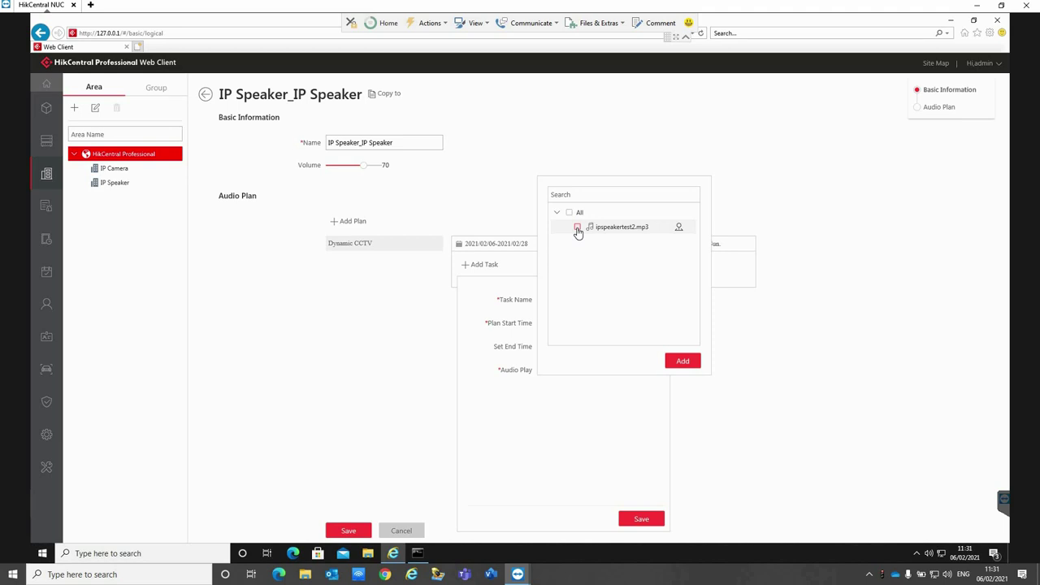
{"action": "left_click", "coordinate": [577, 229]}
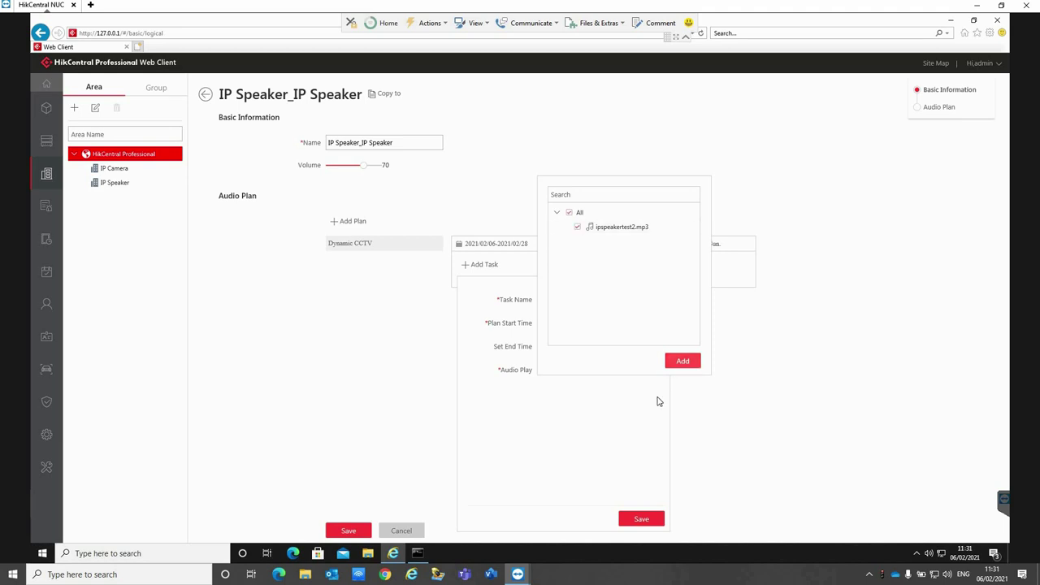
{"action": "left_click", "coordinate": [683, 360]}
{"action": "left_click", "coordinate": [641, 521]}
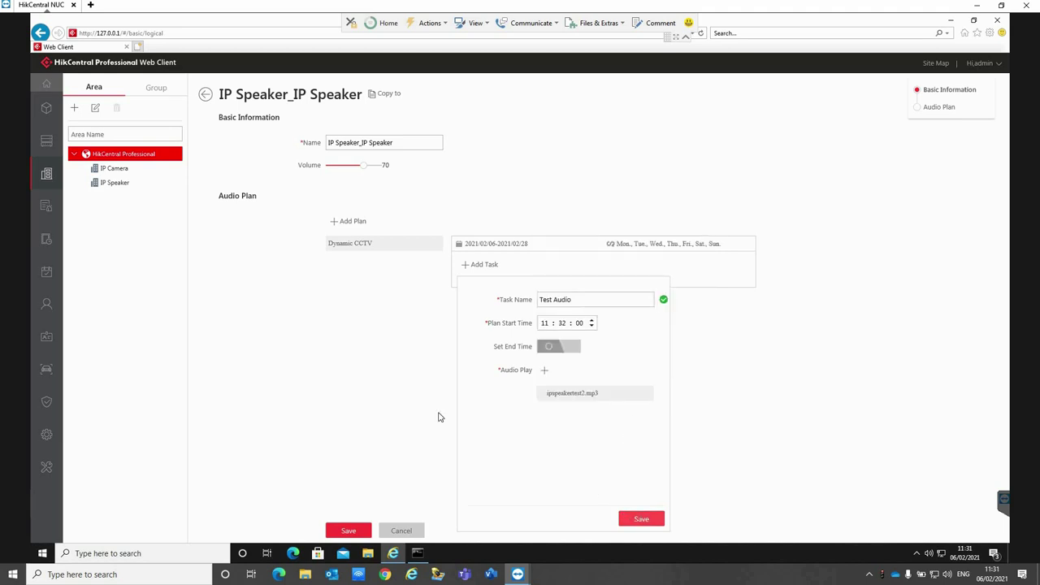
{"action": "left_click", "coordinate": [350, 531]}
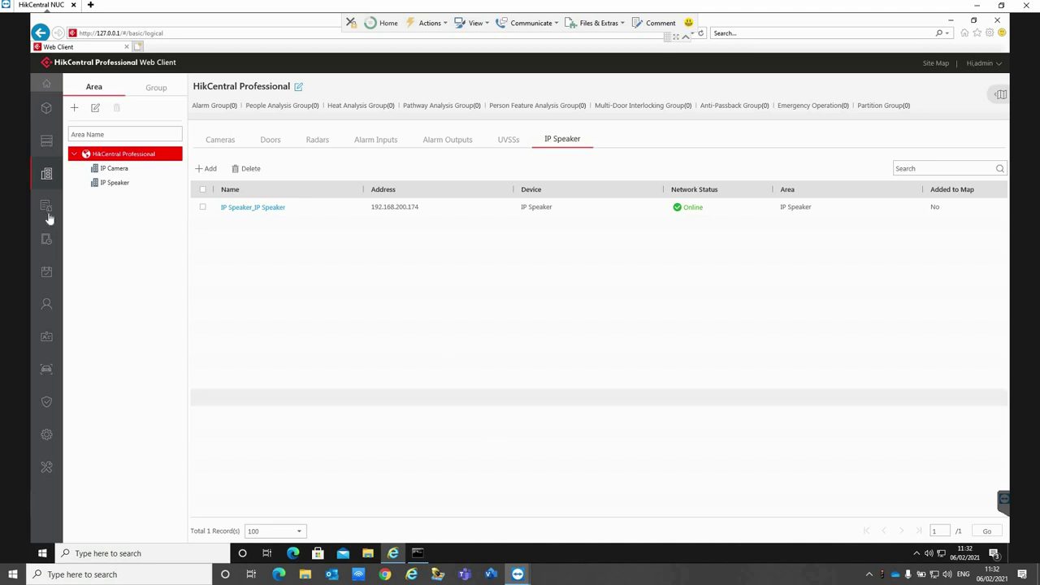
Open the IP Camera's settings in the IP Camera area and enable Link IP Speaker.
{"action": "left_click", "coordinate": [109, 168]}
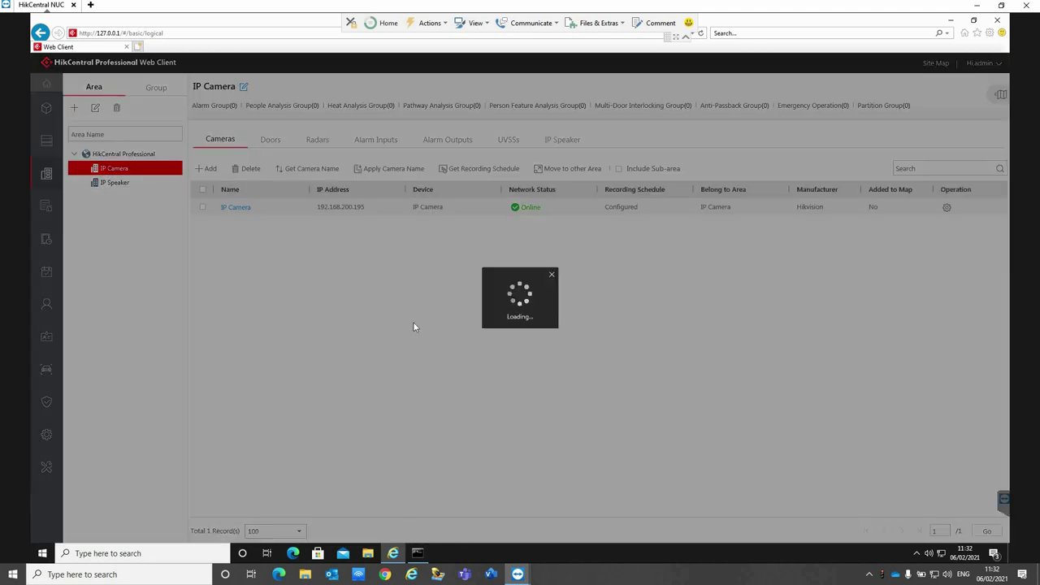
{"action": "scroll", "coordinate": [413, 322], "scroll_direction": "down", "scroll_amount": 3}
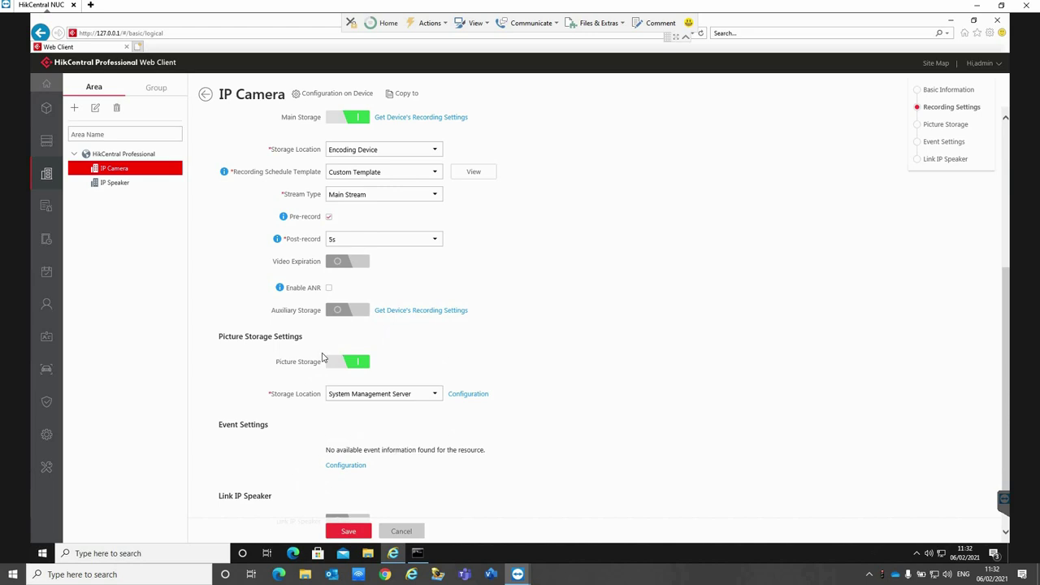
{"action": "scroll", "coordinate": [320, 333], "scroll_direction": "down", "scroll_amount": 1}
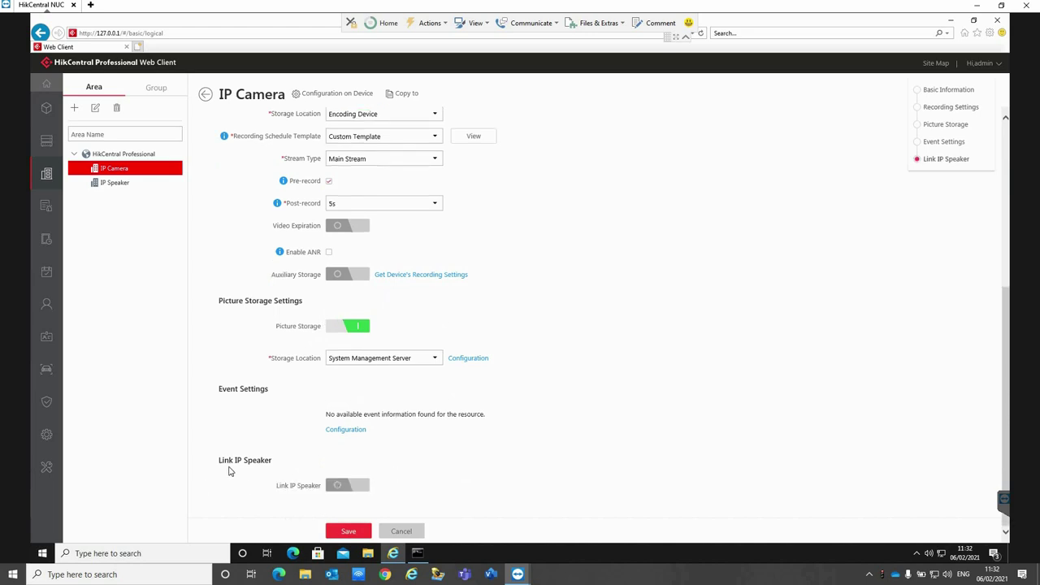
{"action": "left_click_drag", "start_coordinate": [348, 482], "coordinate": [348, 490]}
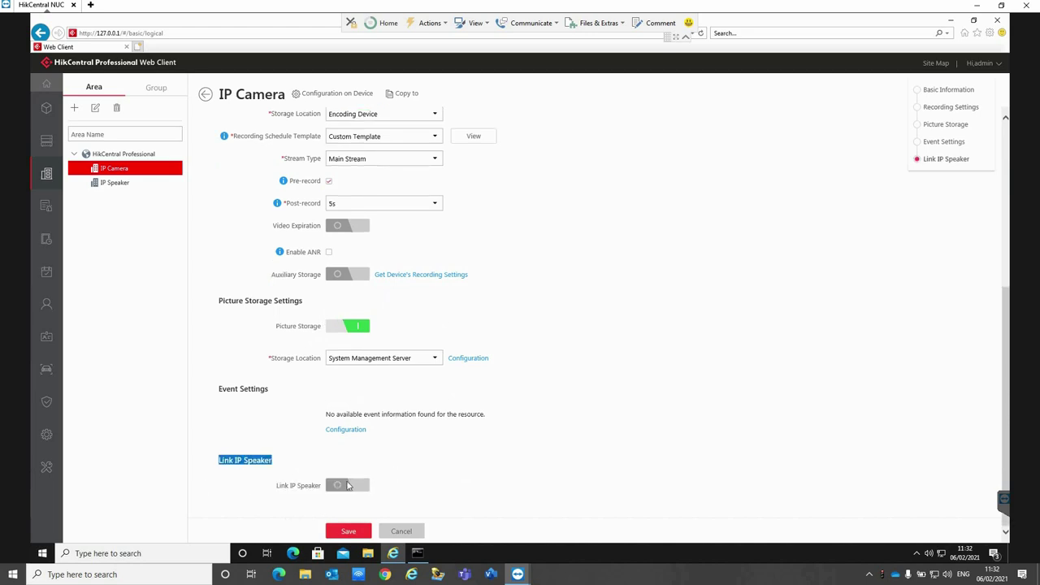
{"action": "left_click", "coordinate": [350, 487]}
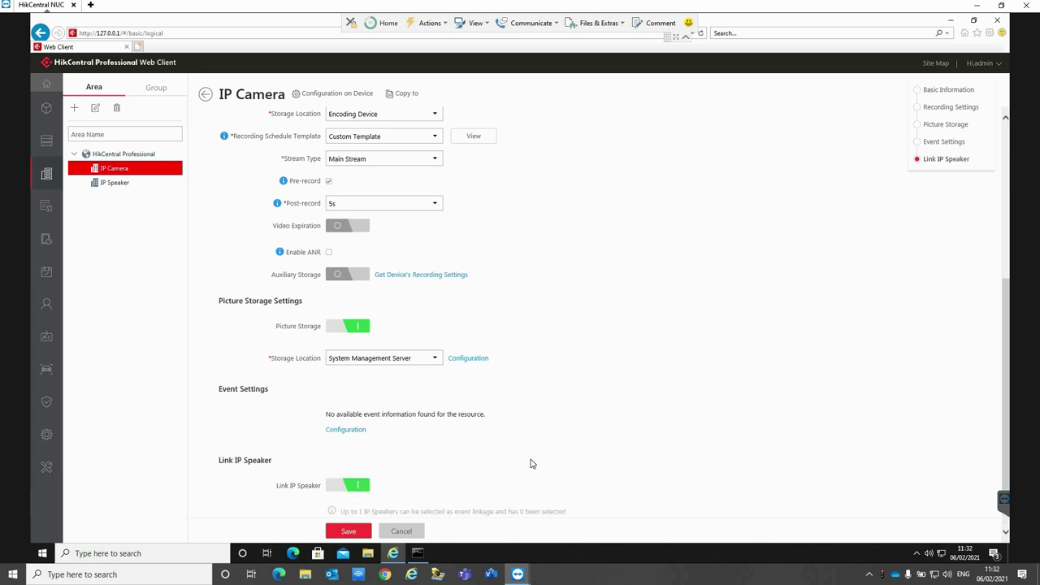
{"action": "scroll", "coordinate": [529, 462], "scroll_direction": "down", "scroll_amount": 2}
{"action": "scroll", "coordinate": [488, 439], "scroll_direction": "down", "scroll_amount": 2}
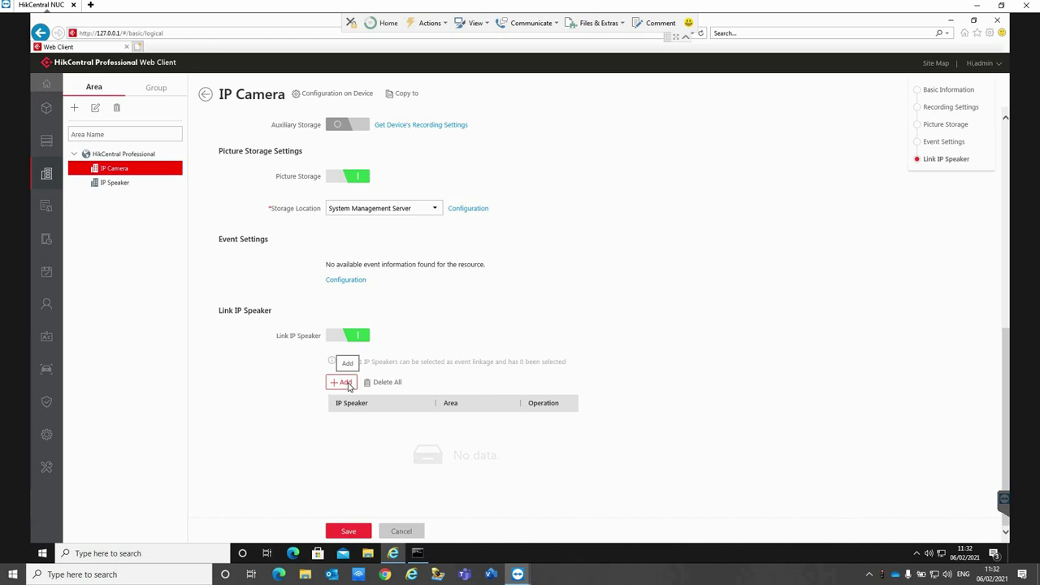
Link IP Speaker_IP Speaker to the camera and save the camera settings.
{"action": "left_click", "coordinate": [346, 382]}
{"action": "left_click", "coordinate": [347, 226]}
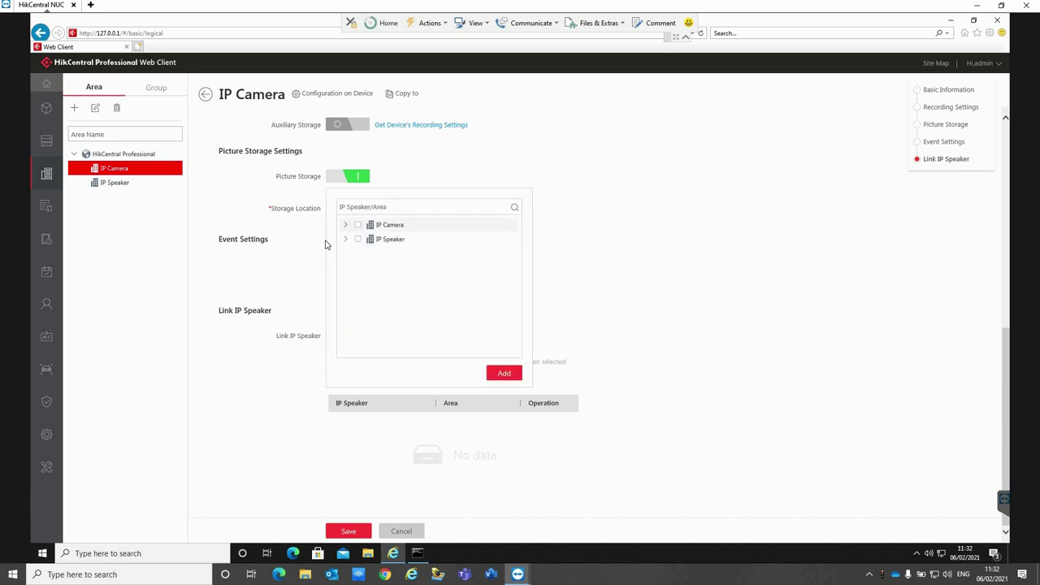
{"action": "left_click", "coordinate": [360, 240]}
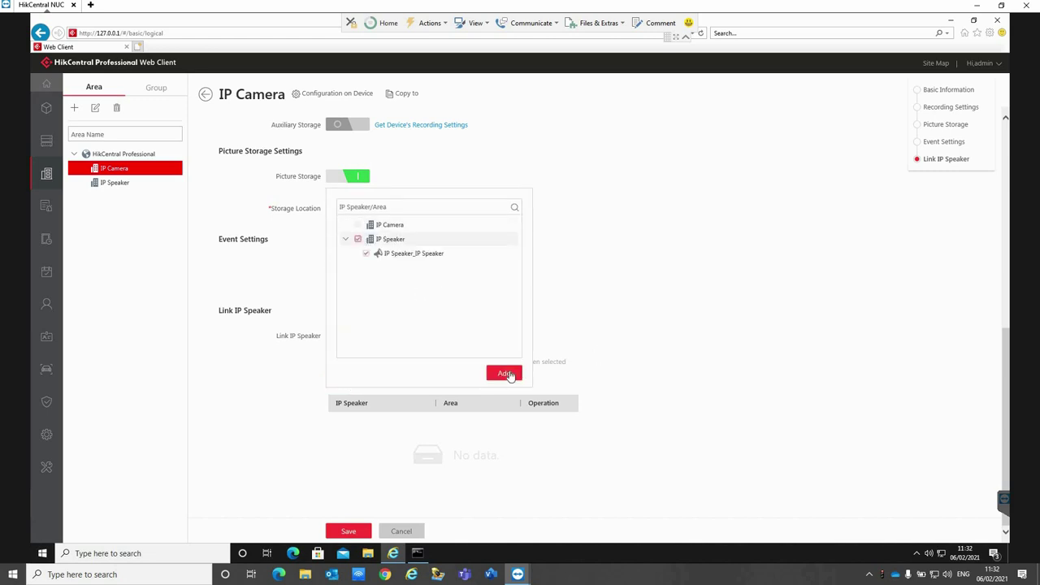
{"action": "left_click", "coordinate": [344, 531]}
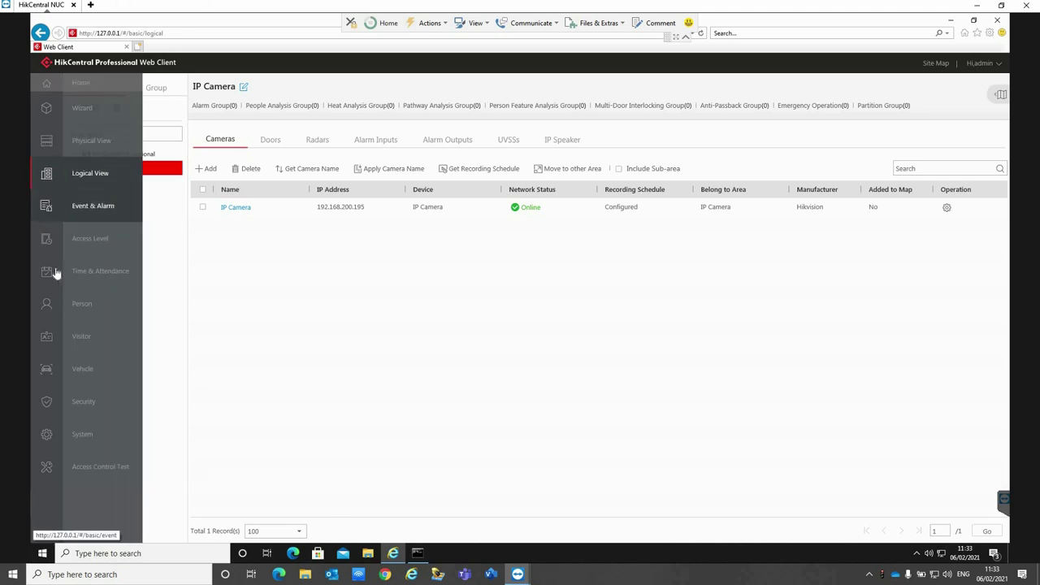
Go to Event & Alarm and start adding a system-monitored event.
{"action": "mouse_move", "coordinate": [31, 235]}
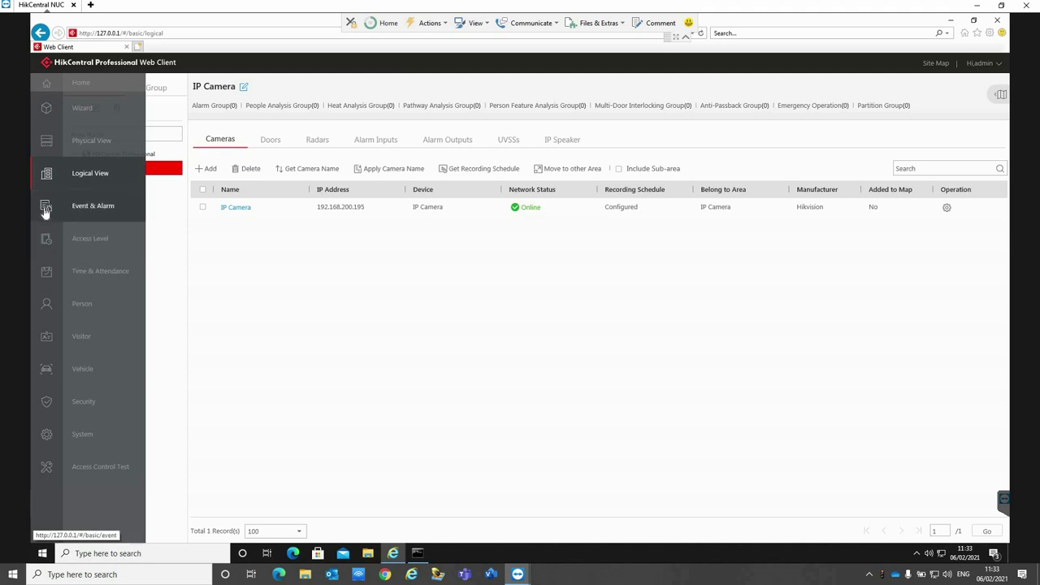
{"action": "left_click", "coordinate": [45, 210]}
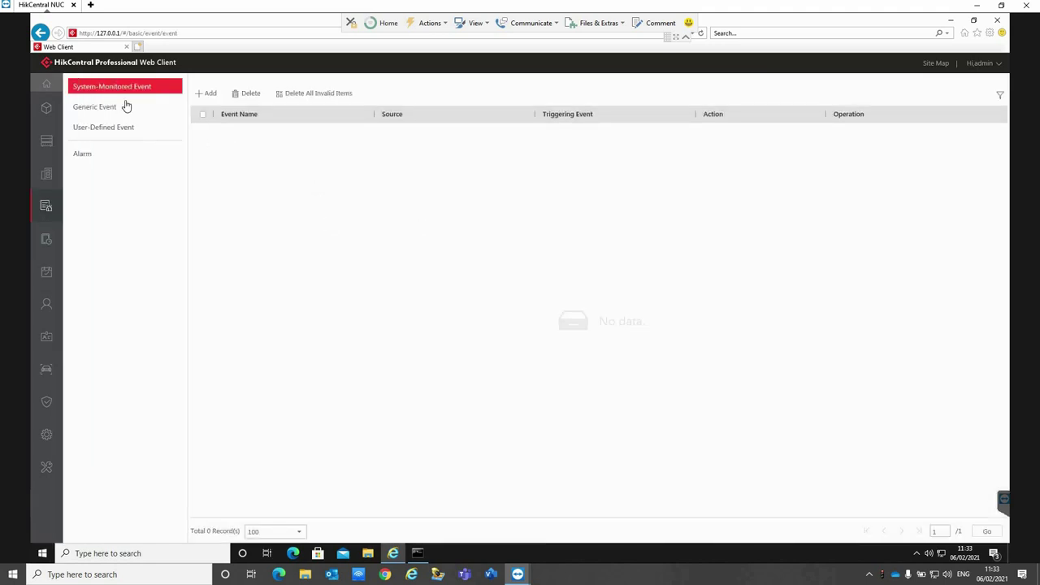
{"action": "left_click", "coordinate": [211, 95]}
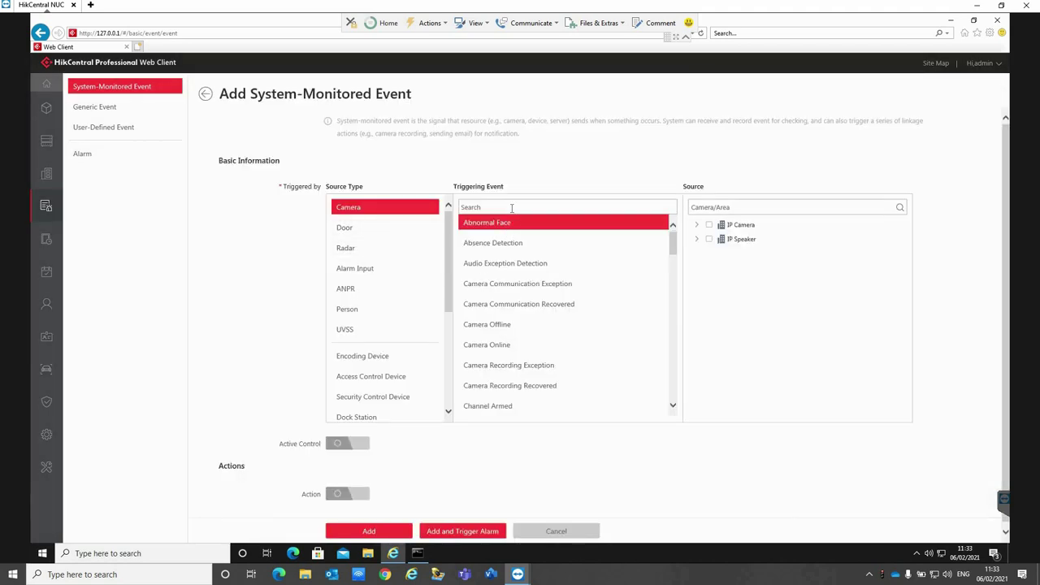
Try Line Crossing (Detection) as the camera's triggering event and check the IP Speaker area for a source.
{"action": "left_click", "coordinate": [512, 208]}
{"action": "type", "text": "line"}
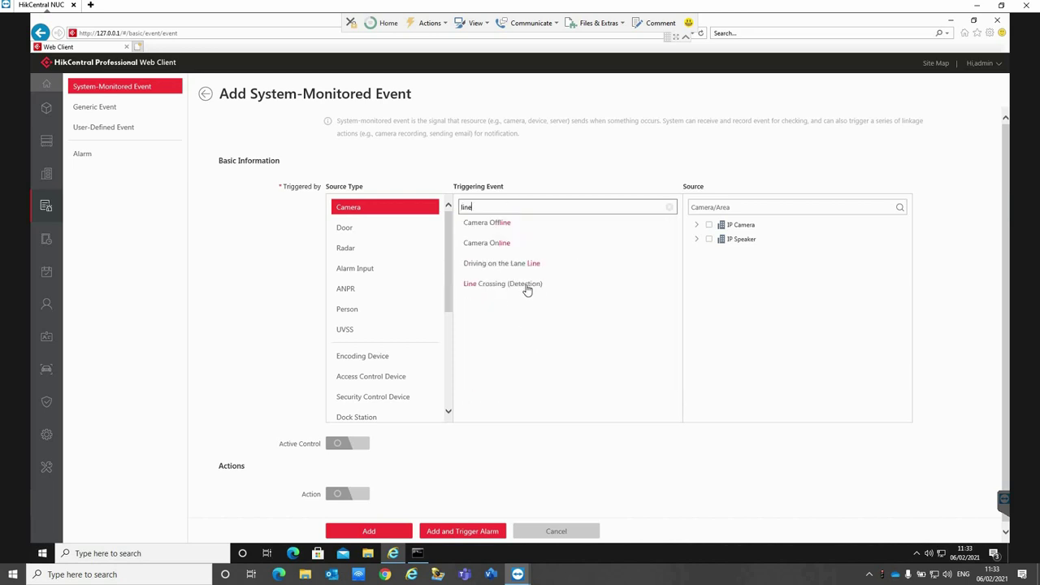
{"action": "left_click", "coordinate": [527, 284]}
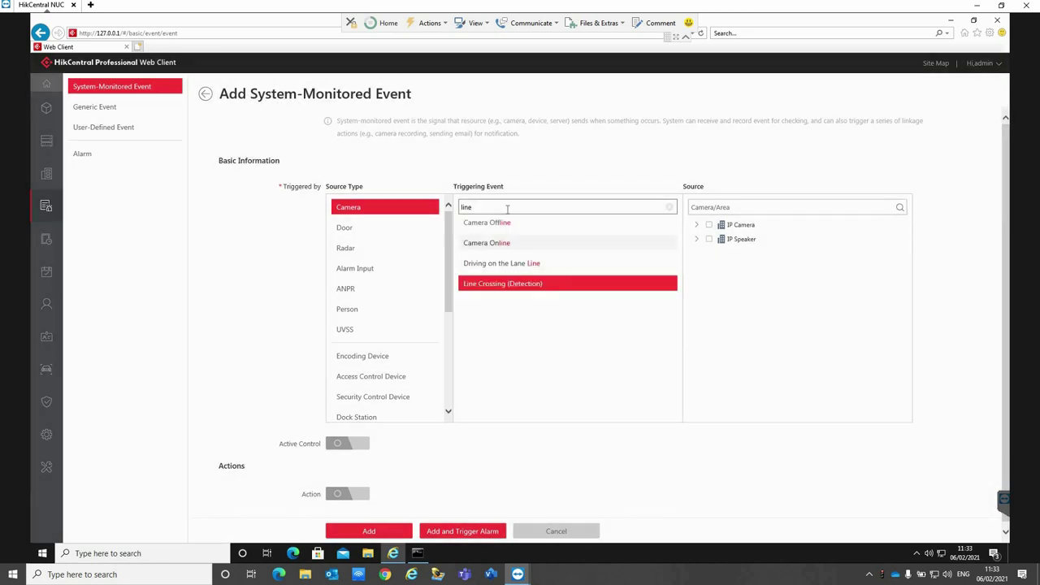
{"action": "left_click", "coordinate": [696, 241]}
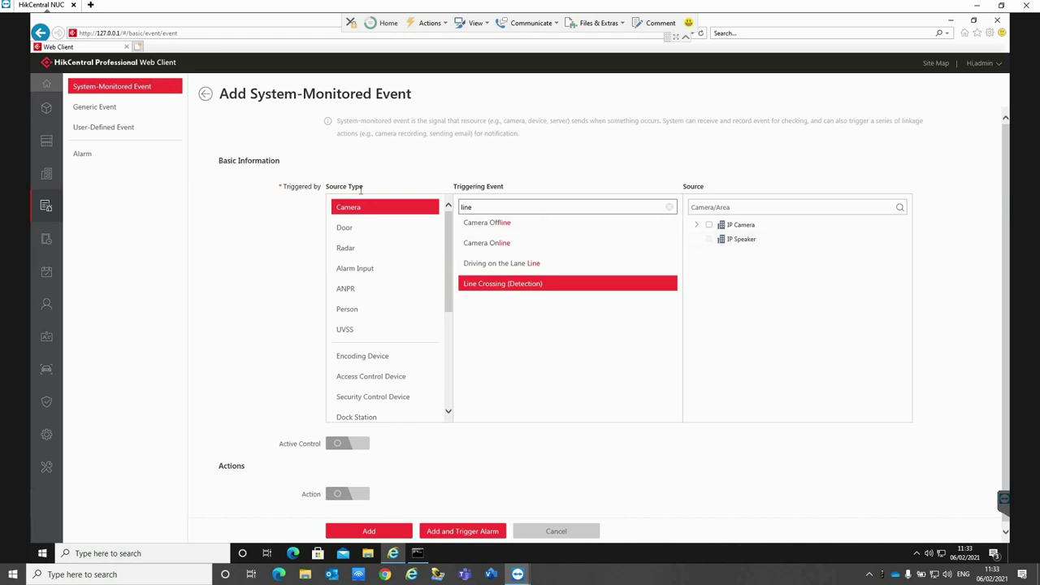
Set the triggering event to Motion Detection with IP Camera as its source.
{"action": "key", "text": "ctrl+a"}
{"action": "type", "text": "motion"}
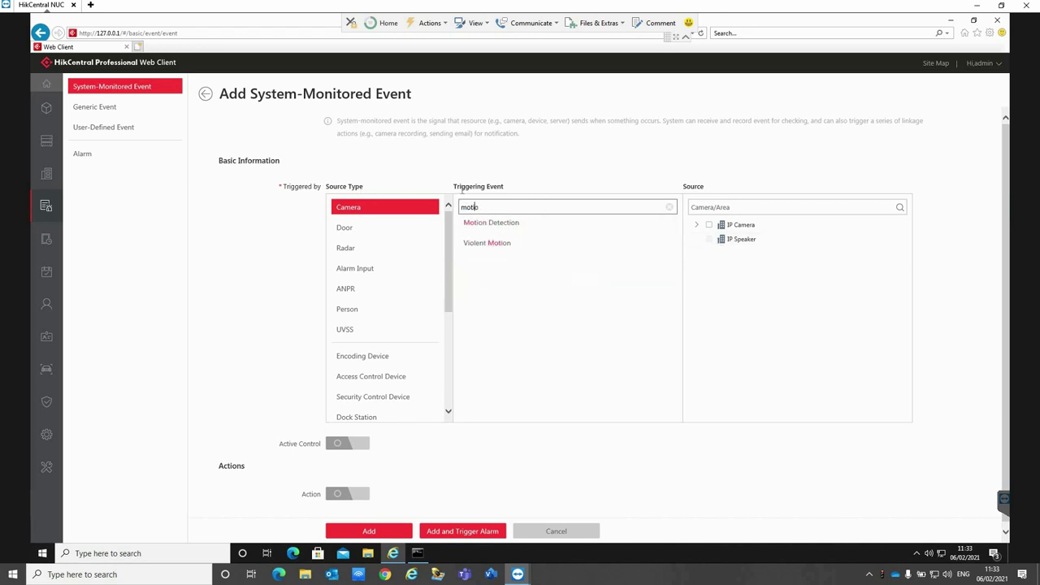
{"action": "left_click", "coordinate": [510, 223]}
{"action": "left_click", "coordinate": [699, 225]}
{"action": "left_click", "coordinate": [708, 226]}
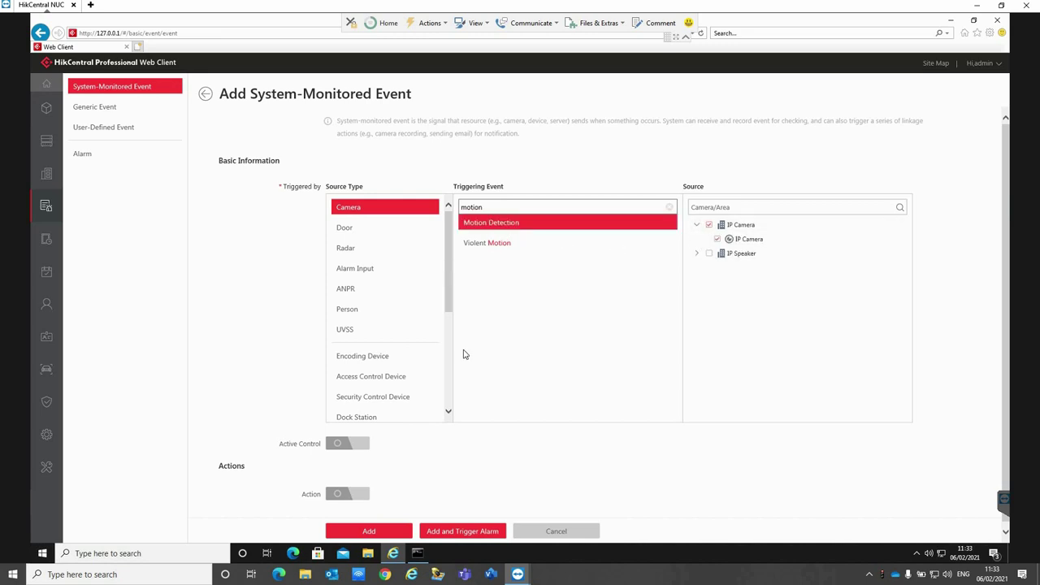
Enable the event's actions and add IP Speaker_IP Speaker under Link IP Speaker.
{"action": "left_click", "coordinate": [334, 492]}
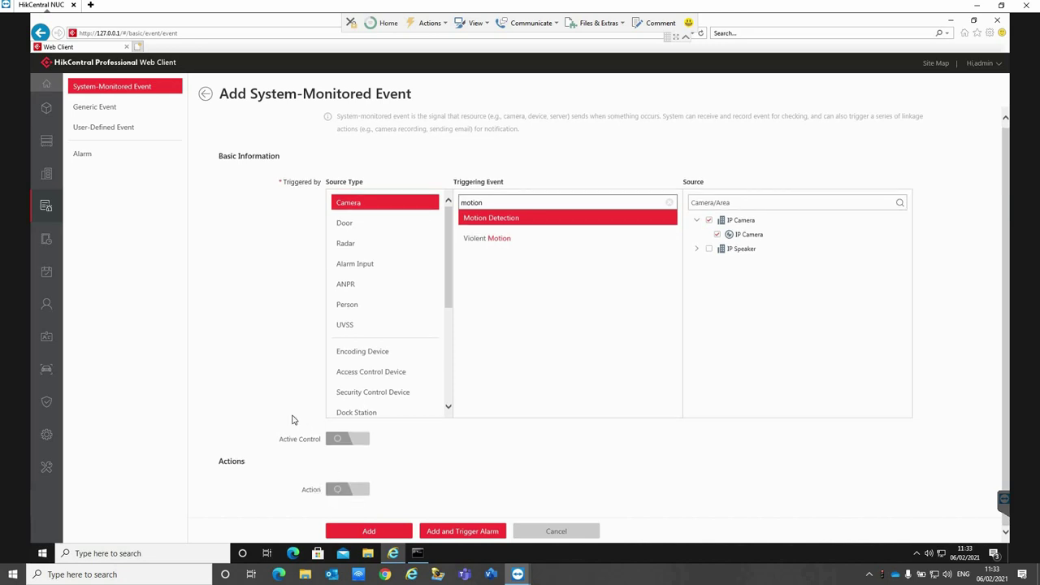
{"action": "scroll", "coordinate": [293, 419], "scroll_direction": "down", "scroll_amount": 3}
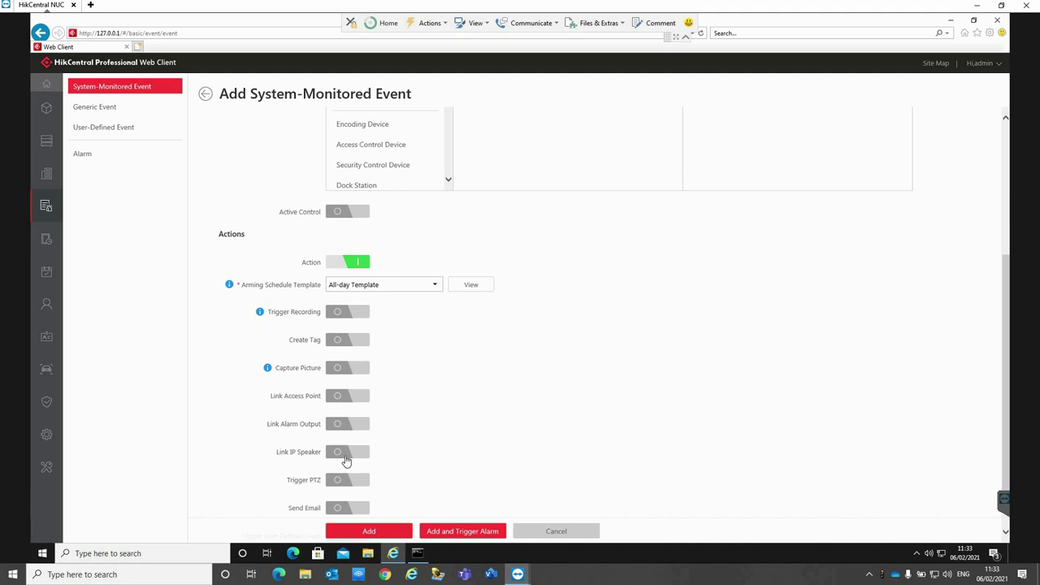
{"action": "scroll", "coordinate": [506, 450], "scroll_direction": "down", "scroll_amount": 3}
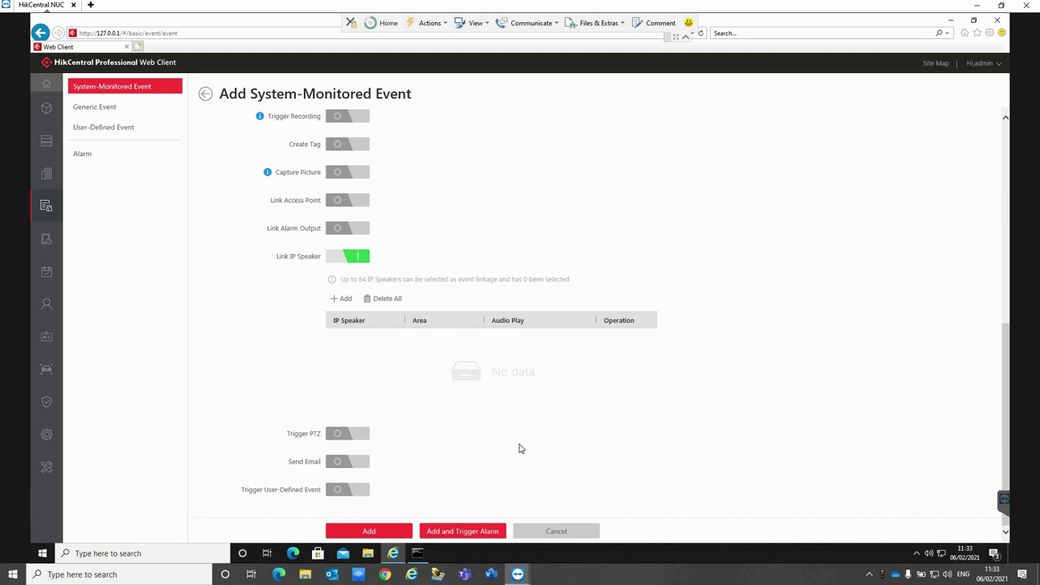
{"action": "left_click", "coordinate": [345, 300]}
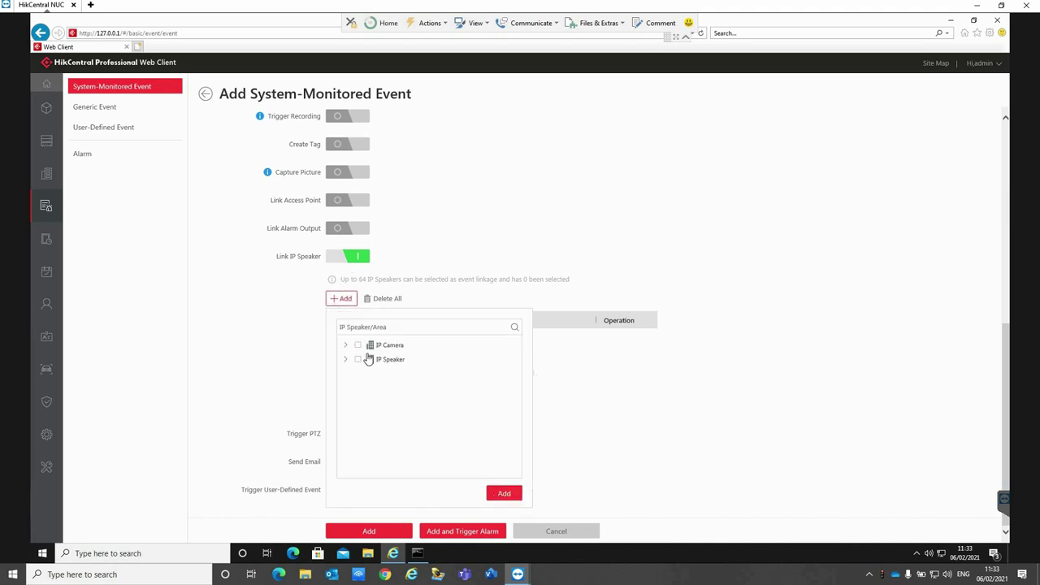
{"action": "left_click", "coordinate": [348, 360]}
{"action": "left_click", "coordinate": [356, 361]}
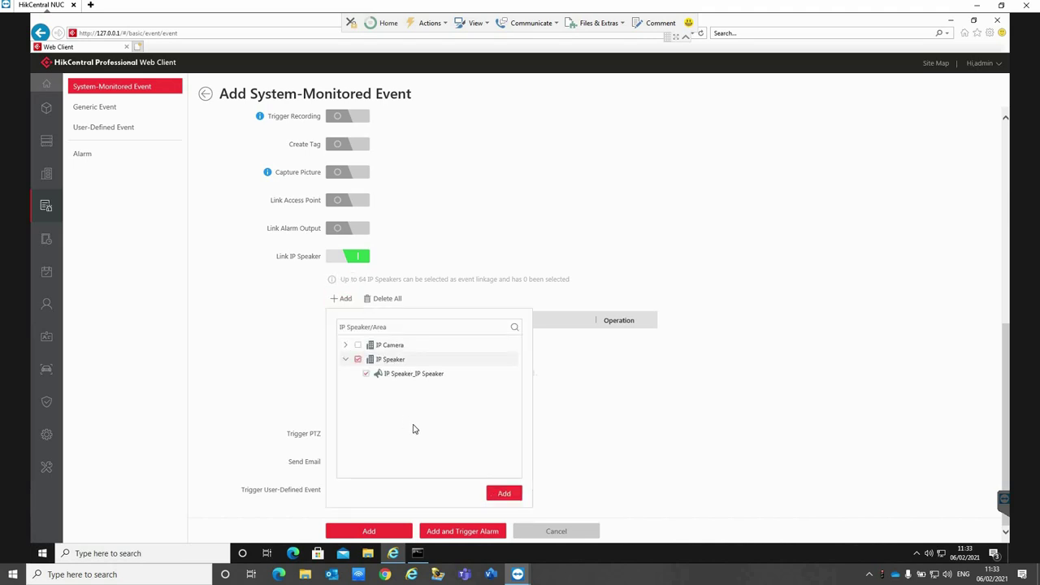
{"action": "left_click", "coordinate": [504, 495]}
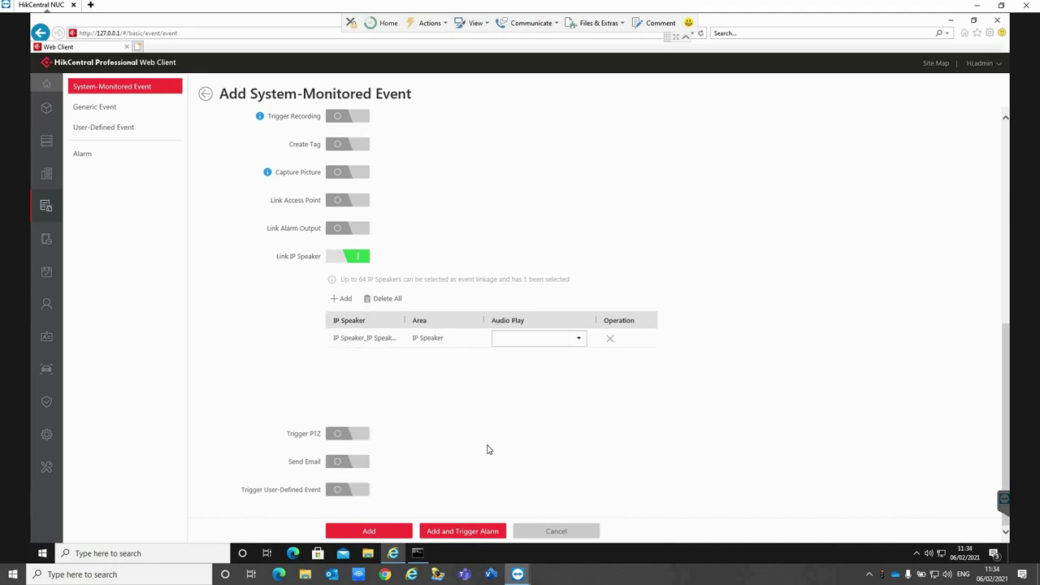
Set the linked speaker's audio to ipspeakertest2.mp3 and add the event with the option to trigger an alarm.
{"action": "left_click", "coordinate": [524, 341]}
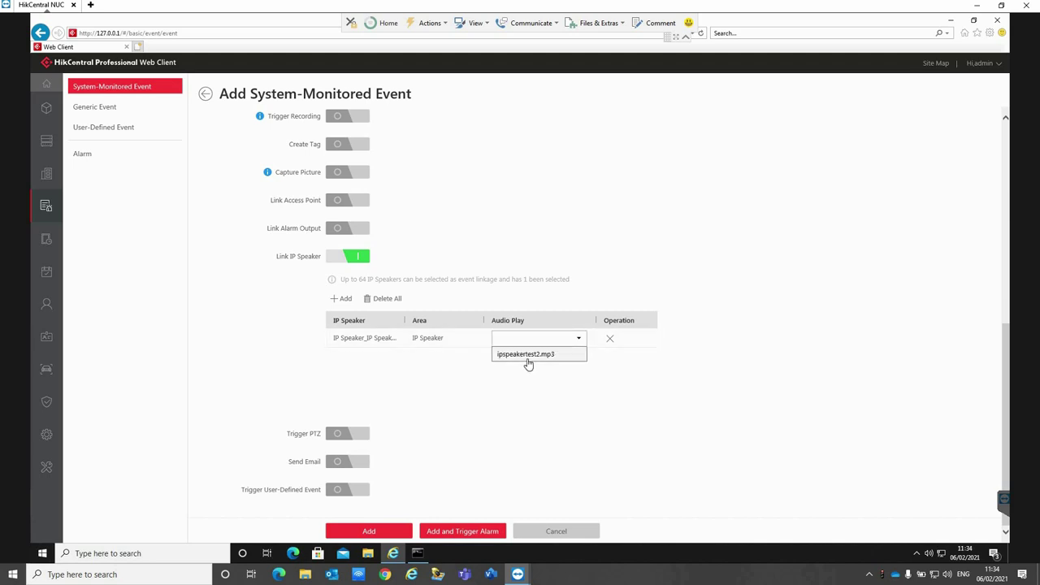
{"action": "left_click", "coordinate": [527, 363]}
{"action": "left_click", "coordinate": [506, 390]}
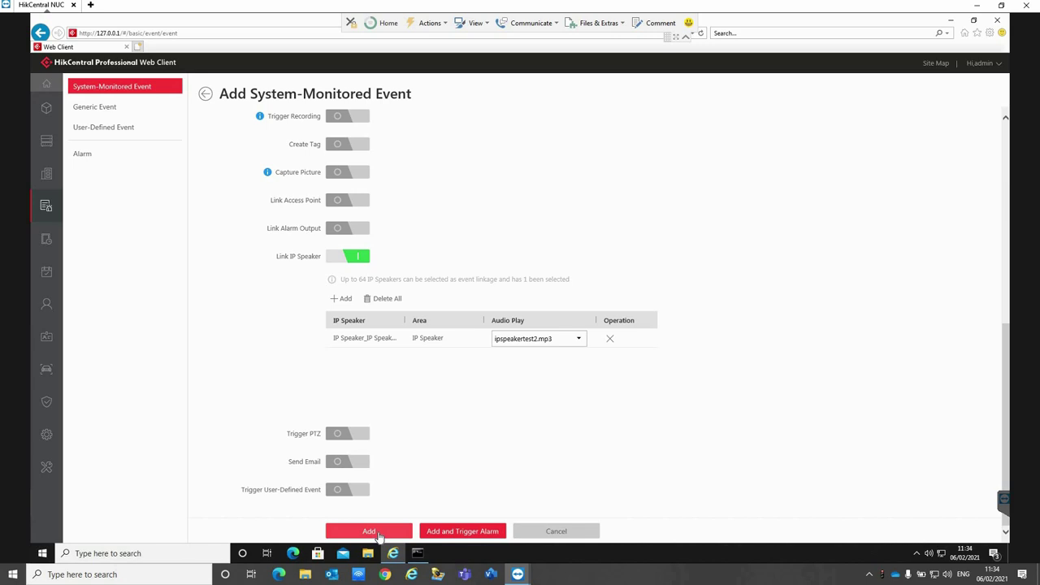
{"action": "left_click", "coordinate": [451, 531]}
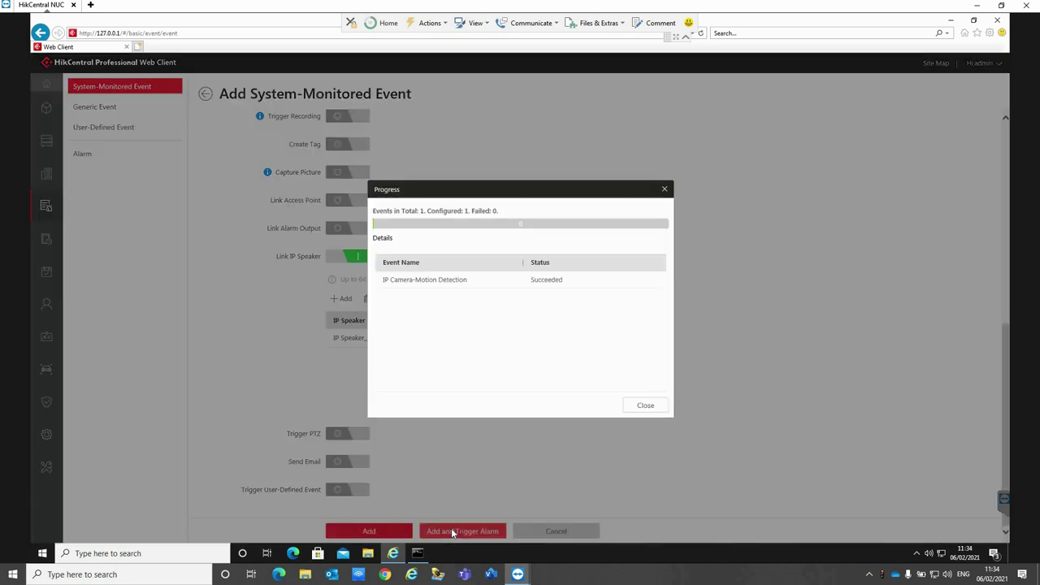
{"action": "left_click", "coordinate": [658, 406]}
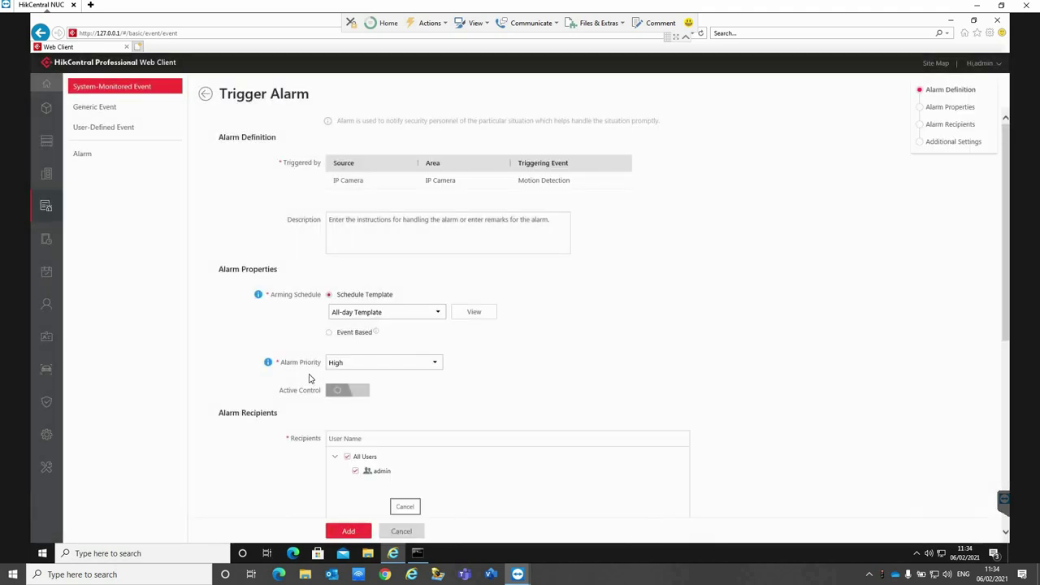
Add the alarm for the camera's motion detection event with its default settings and test-trigger the IP Camera-Motion Detection event.
{"action": "scroll", "coordinate": [303, 377], "scroll_direction": "down", "scroll_amount": 8}
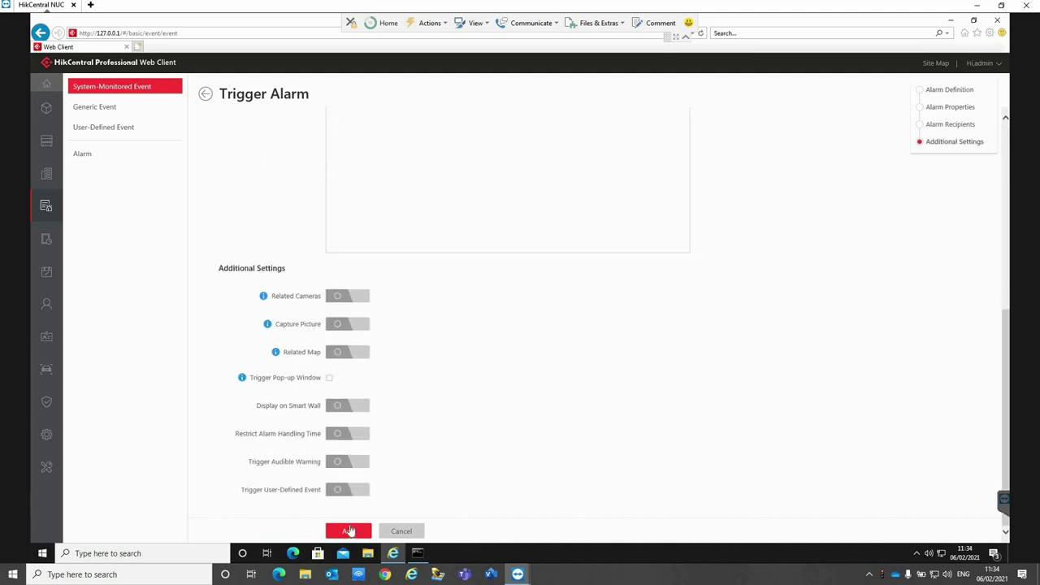
{"action": "left_click", "coordinate": [348, 531]}
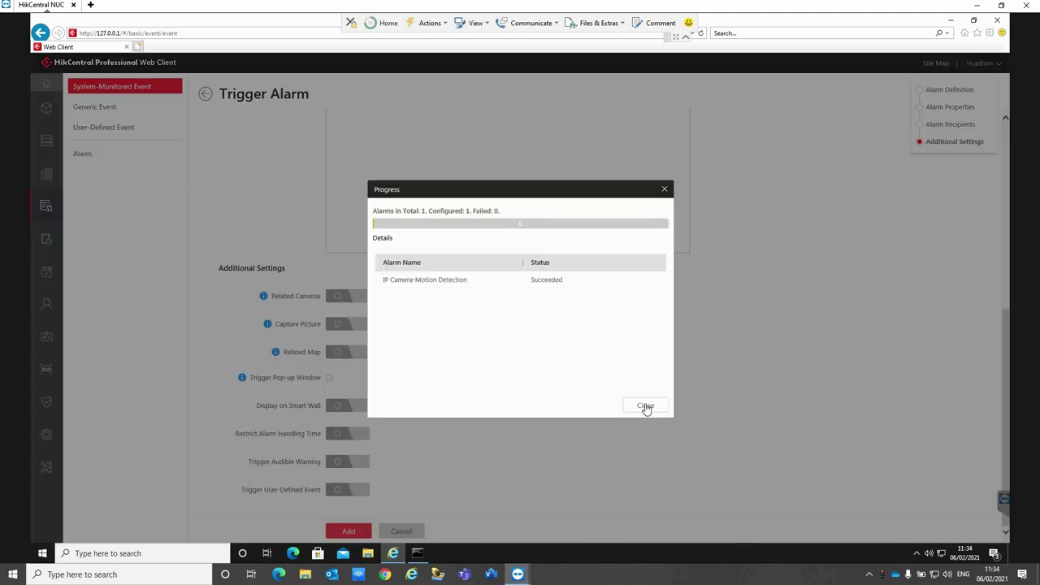
{"action": "left_click", "coordinate": [645, 404]}
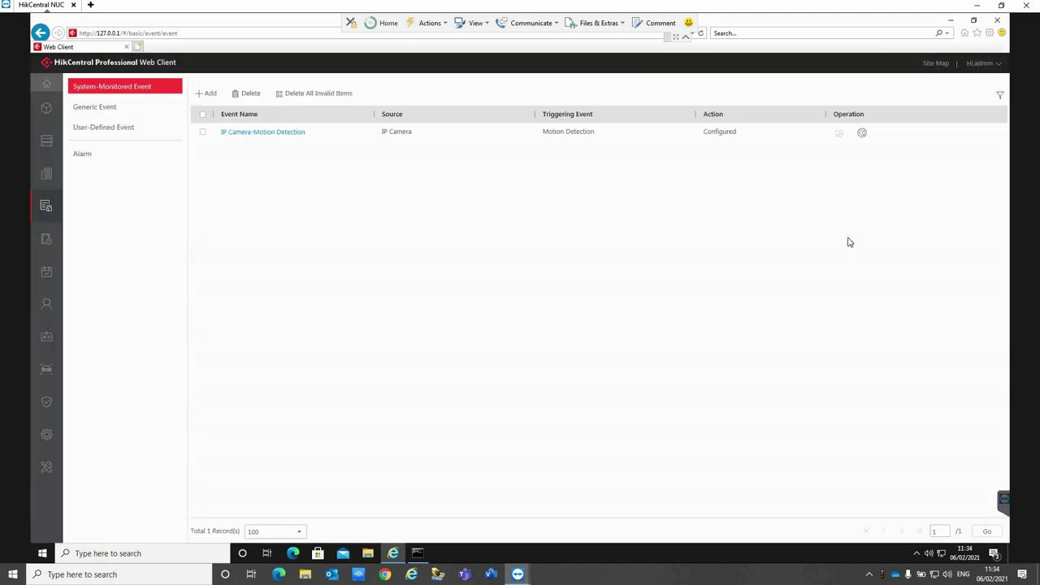
{"action": "left_click", "coordinate": [862, 134]}
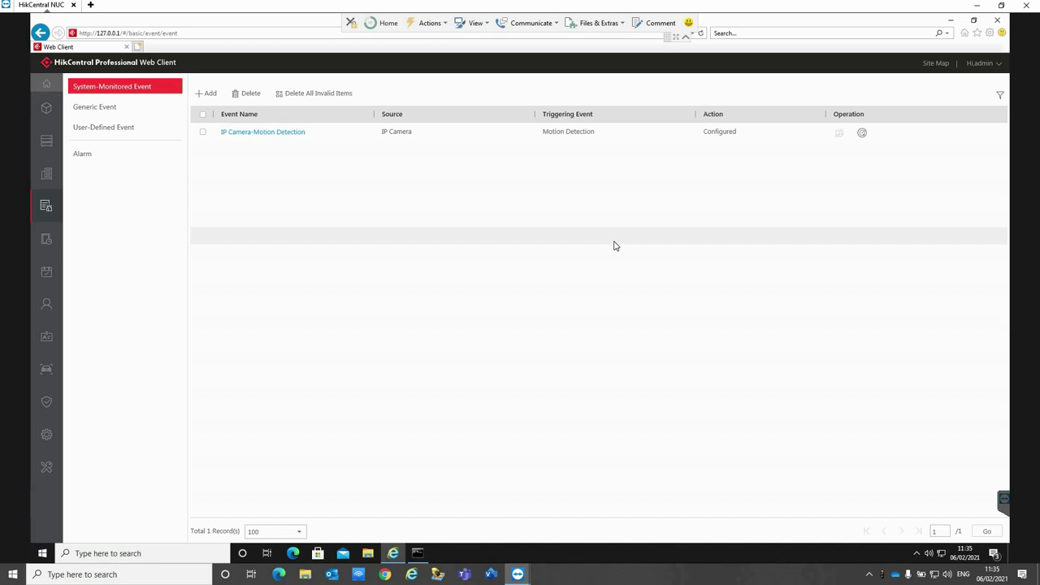
Switch to the HikCentral Professional Control Client on the local computer and log in as admin with the account password.
{"action": "left_click", "coordinate": [45, 579]}
{"action": "type", "text": "control"}
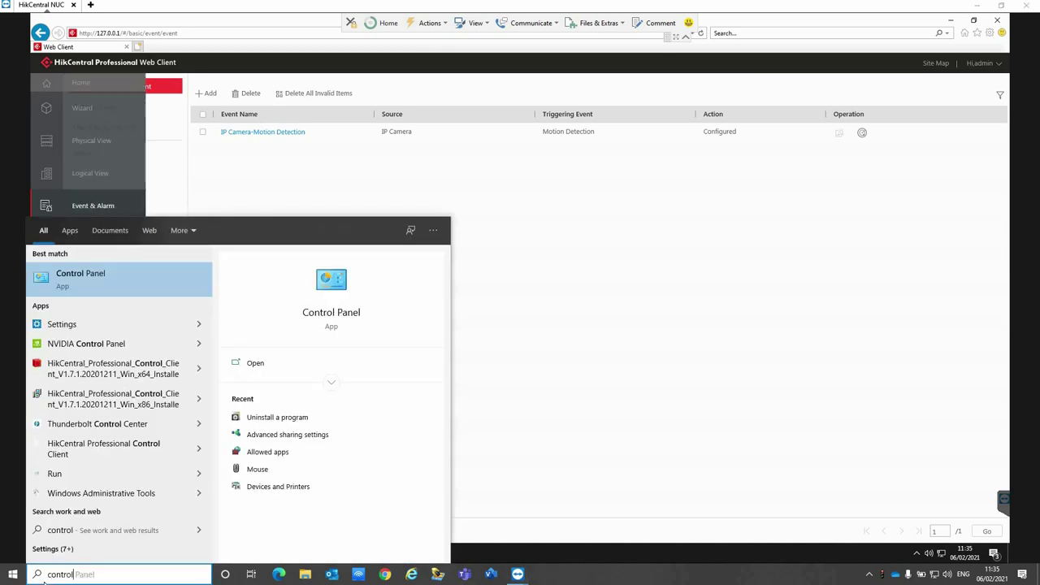
{"action": "type", "text": " client"}
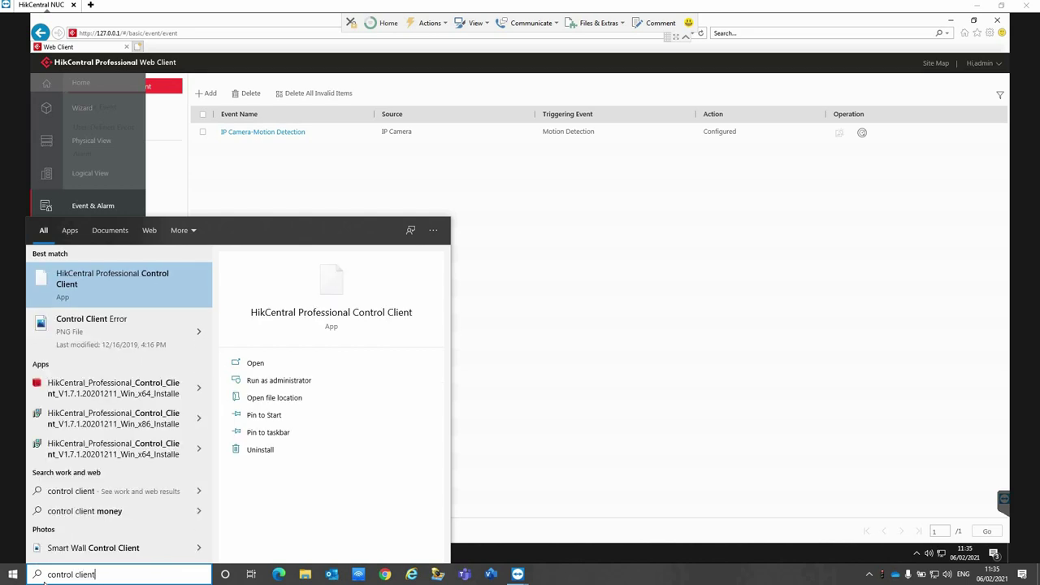
{"action": "key", "text": "Return"}
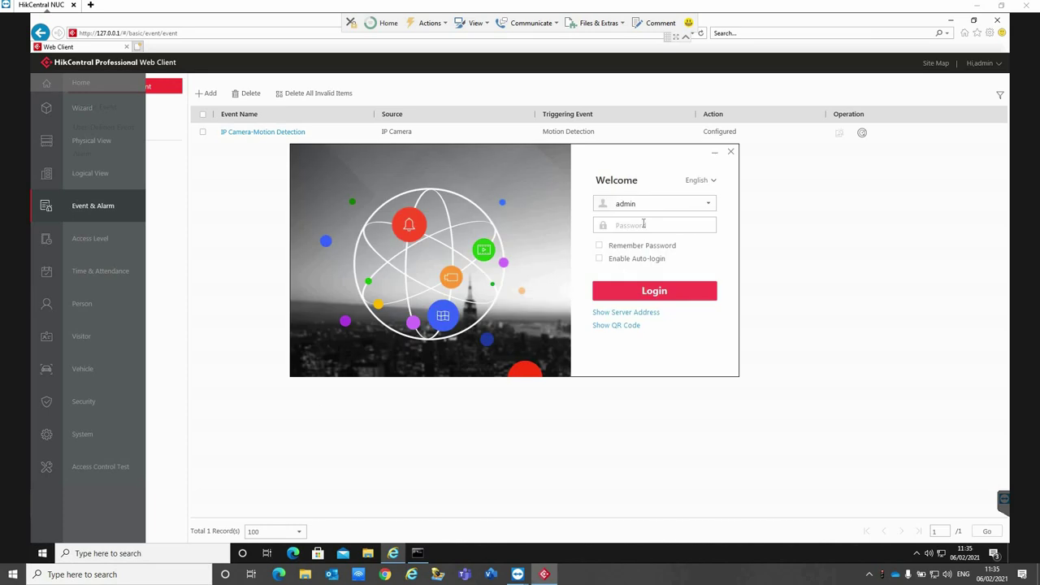
{"action": "left_click", "coordinate": [644, 224]}
{"action": "type", "text": "********"}
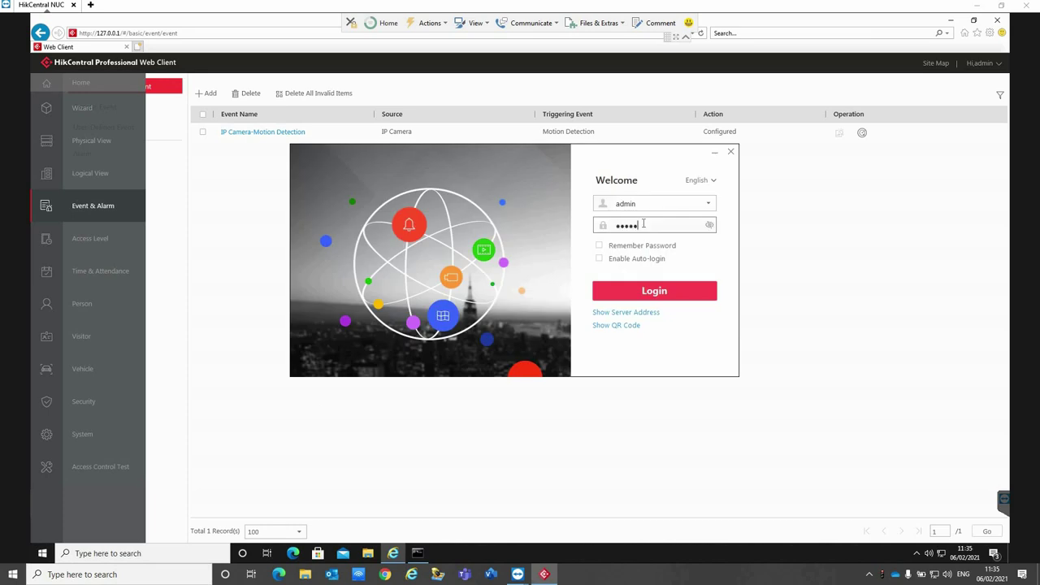
{"action": "key", "text": "Return"}
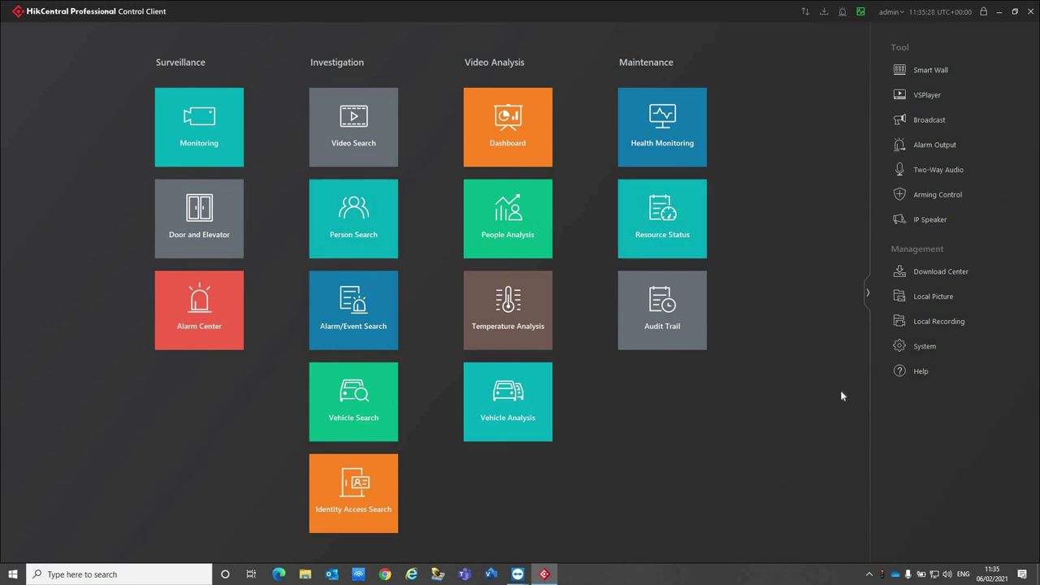
Open the IP Speaker tool, move its window clear of the middle, and select IP Speaker_IP Speaker under the IP Speaker area.
{"action": "left_click", "coordinate": [937, 224]}
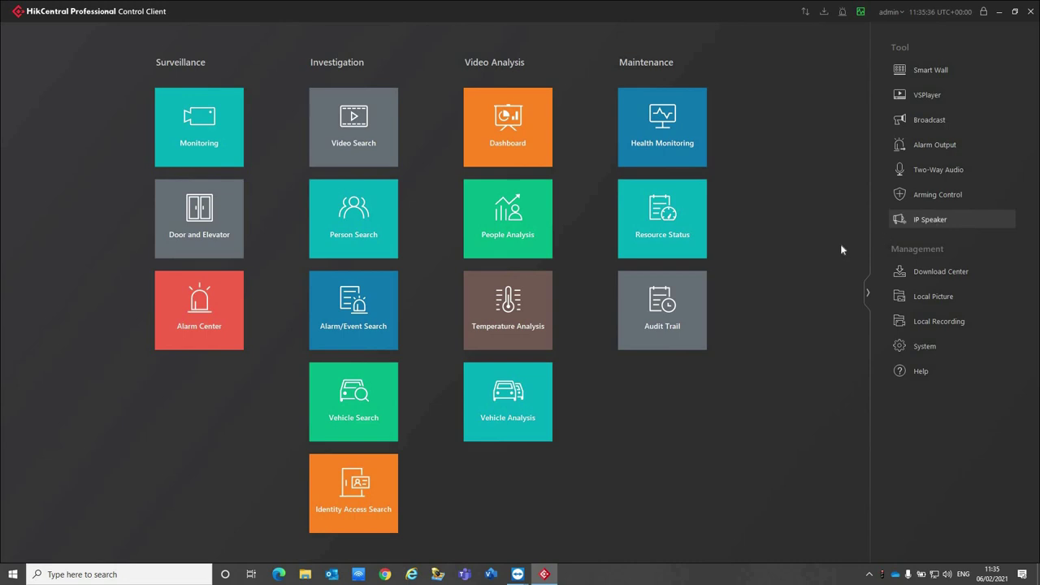
{"action": "left_click_drag", "start_coordinate": [552, 147], "coordinate": [744, 96]}
{"action": "double_click", "coordinate": [749, 159]}
{"action": "left_click", "coordinate": [768, 173]}
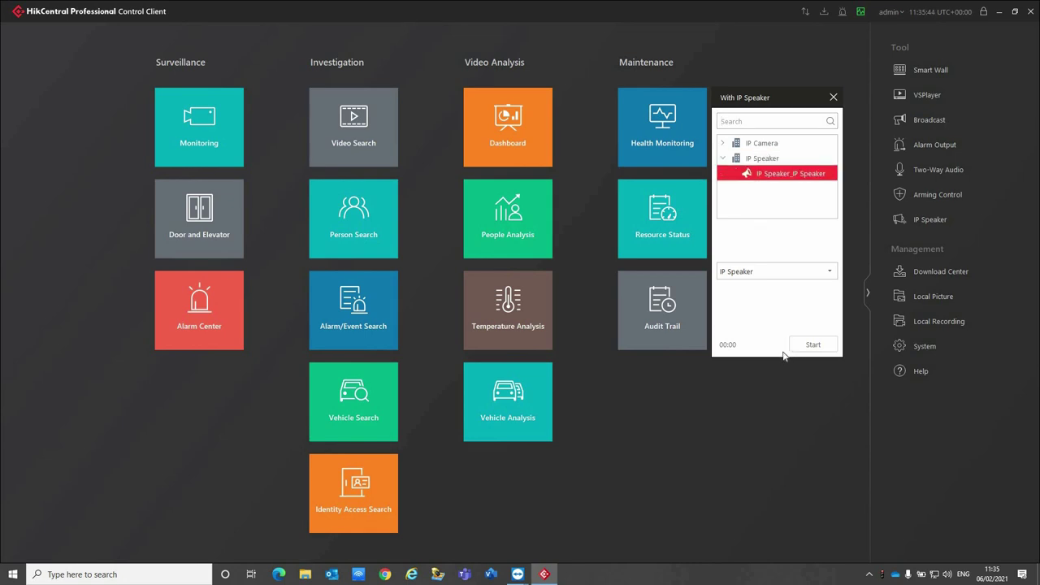